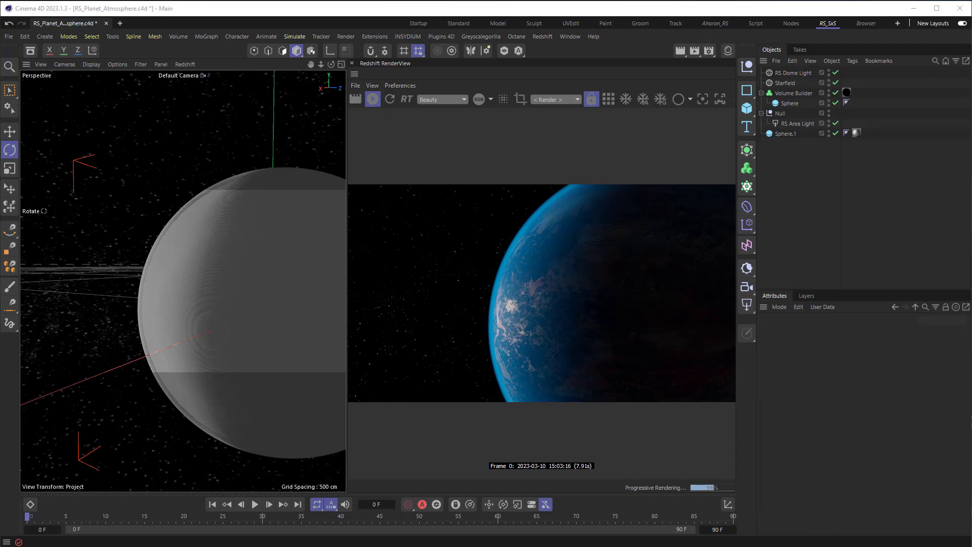
Step: Delete the old Volume Builder atmosphere and the RS Dome Light
click(780, 95)
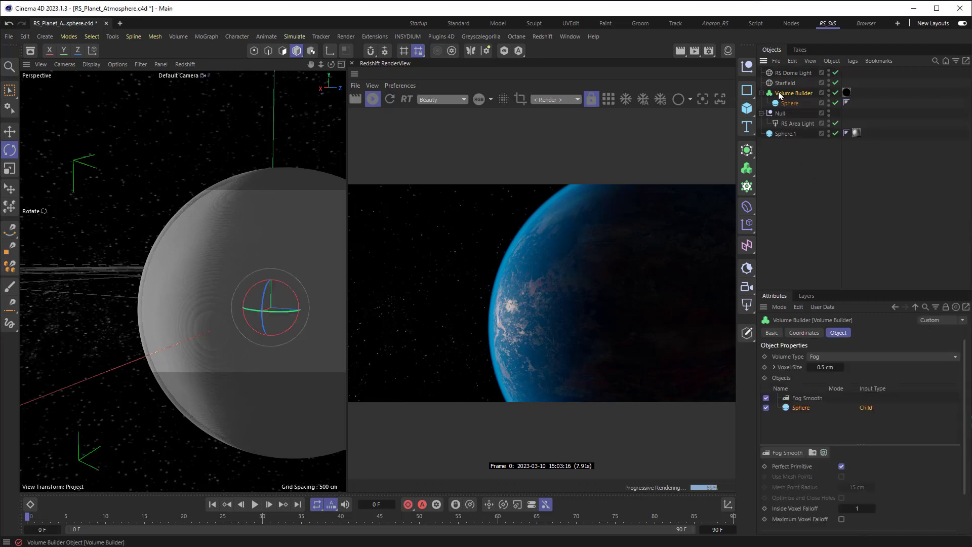
key(Delete)
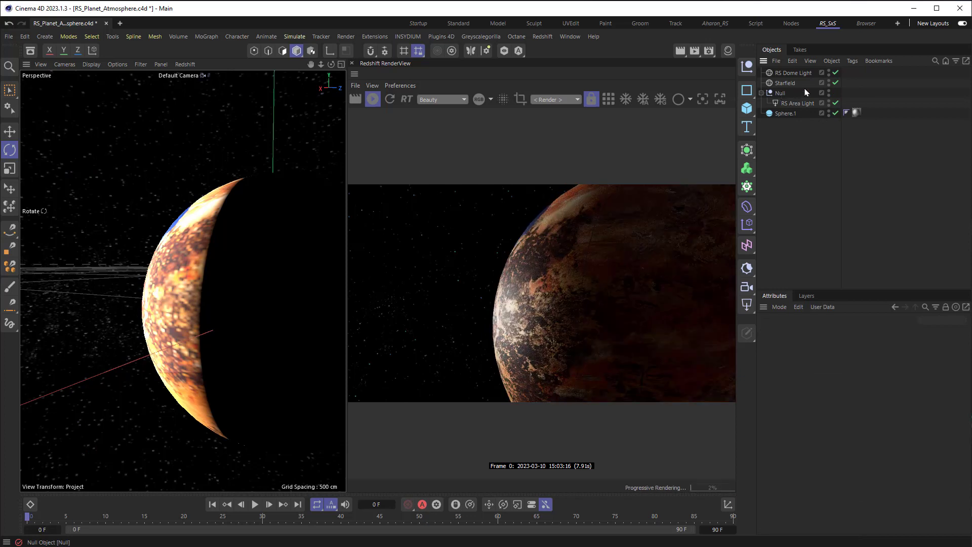
click(791, 73)
key(Delete)
Step: Select the planet sphere Sphere.1 in the Object Manager
click(785, 74)
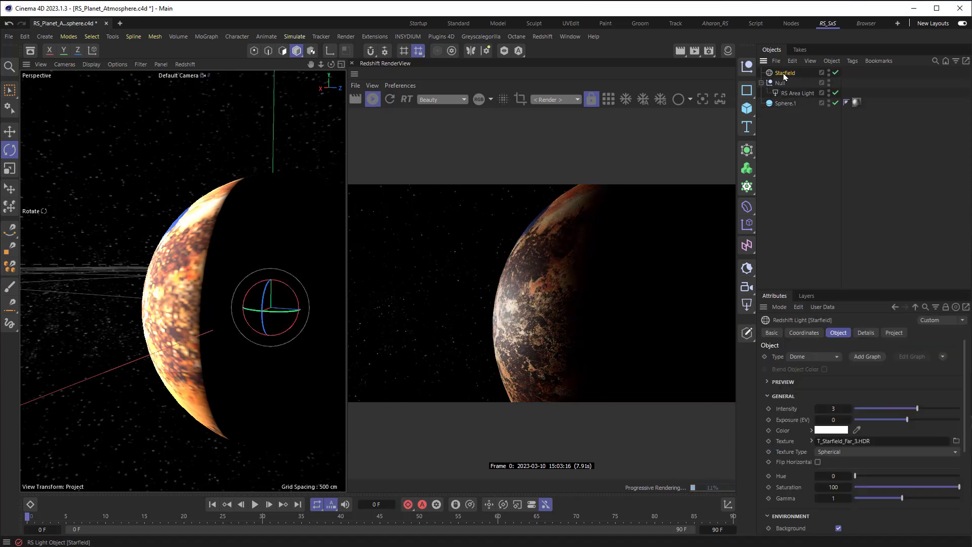
click(790, 99)
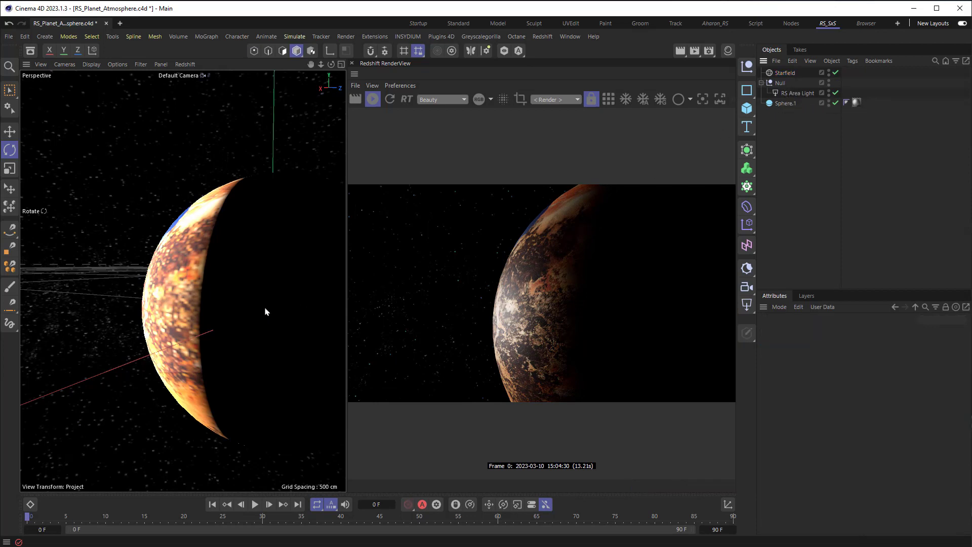
click(785, 103)
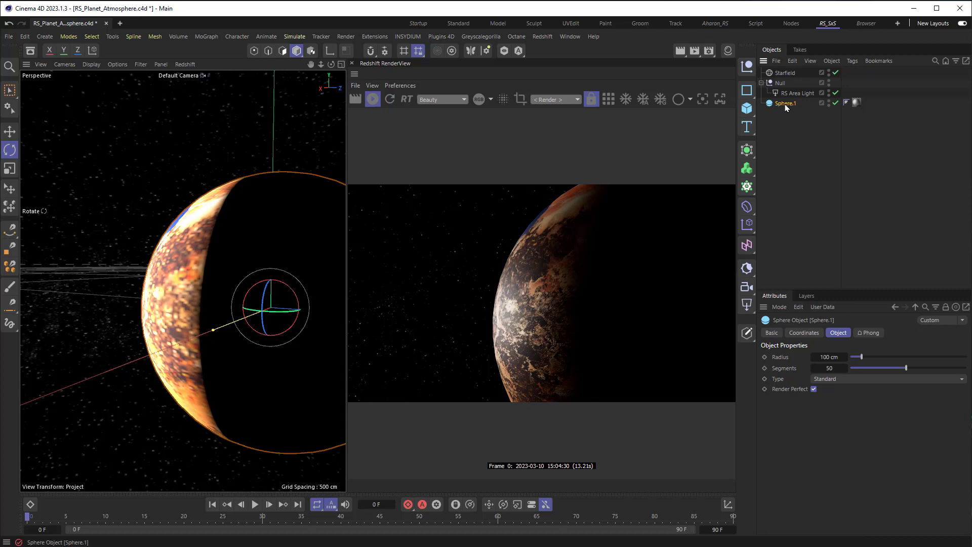
Step: Duplicate Sphere.1 and delete the copy's material tag
ctrl+drag(785, 115, 785, 115)
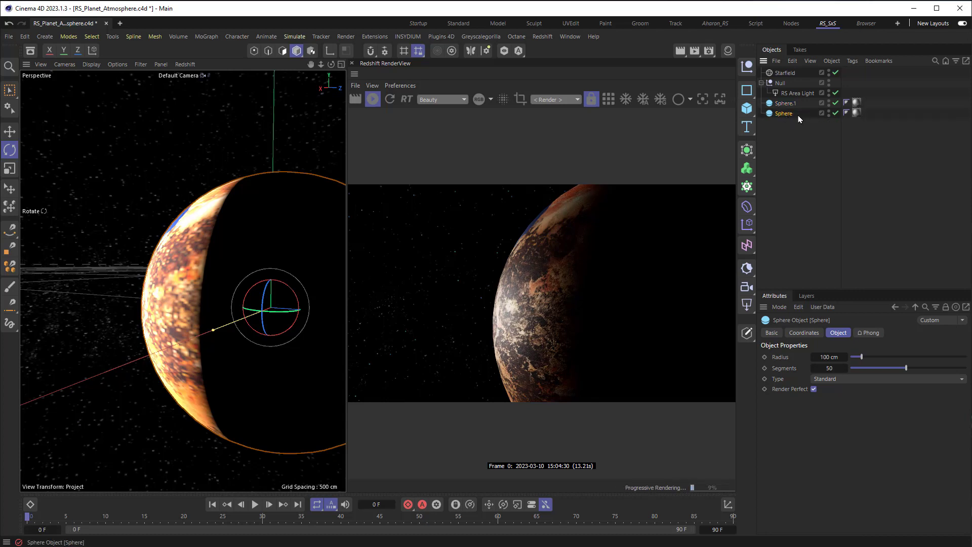
click(857, 112)
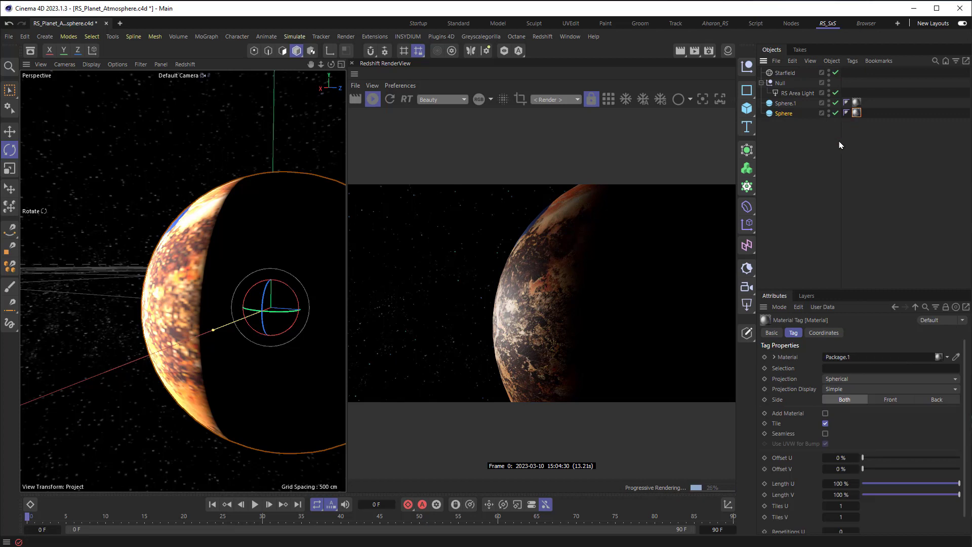
key(Delete)
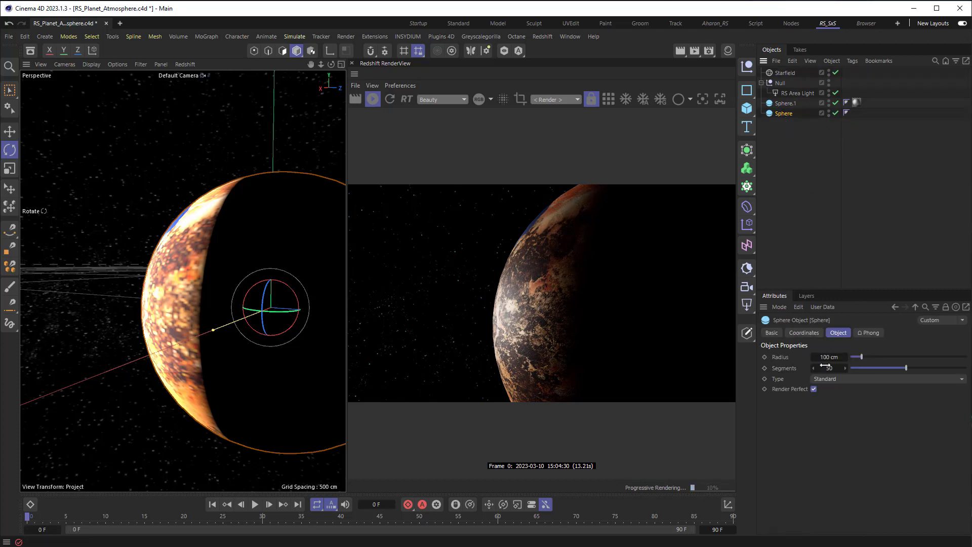
Step: Set the sphere copy's radius to 103 cm
click(829, 357)
text(103)
key(Return)
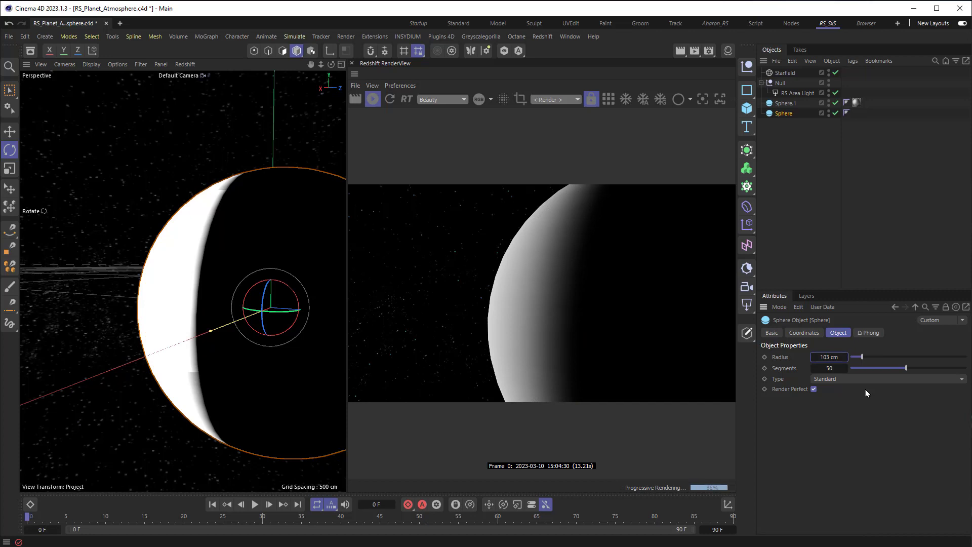
Step: Add a Volume Builder and nest the 103 cm sphere copy inside it
click(746, 171)
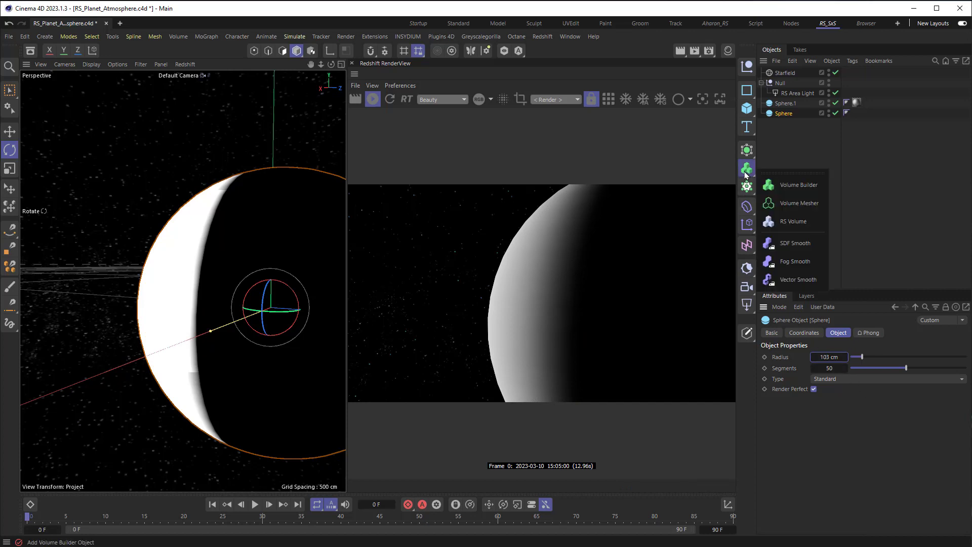
click(796, 185)
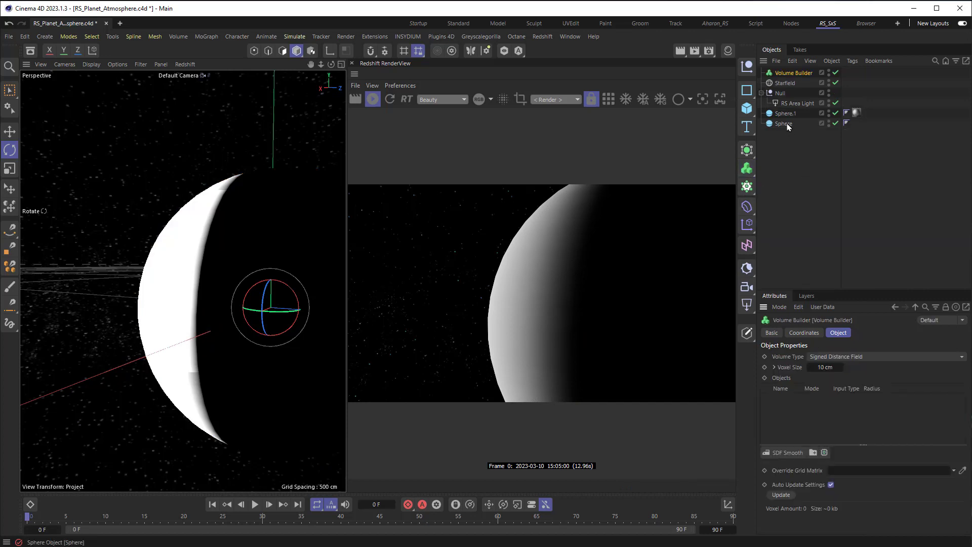
drag(788, 127, 795, 72)
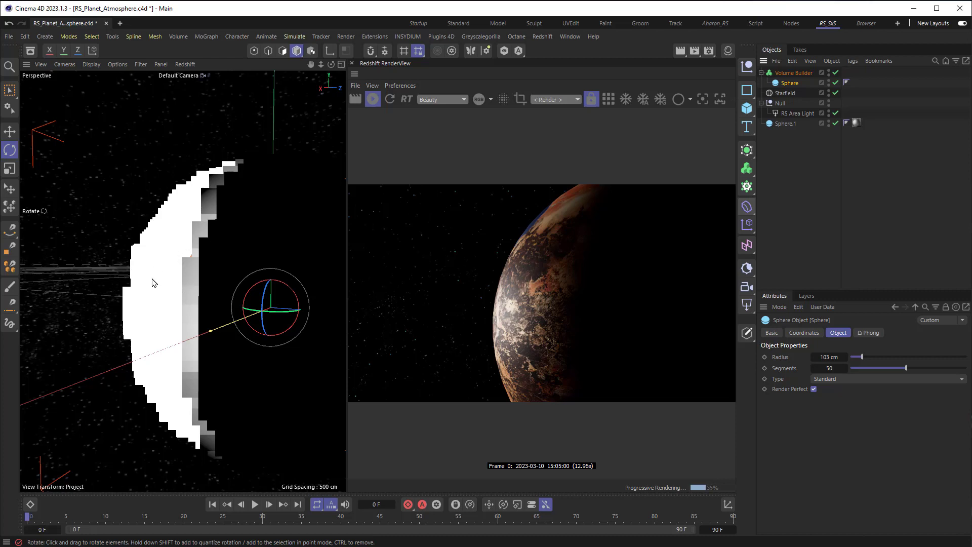
alt+drag(154, 283, 167, 284)
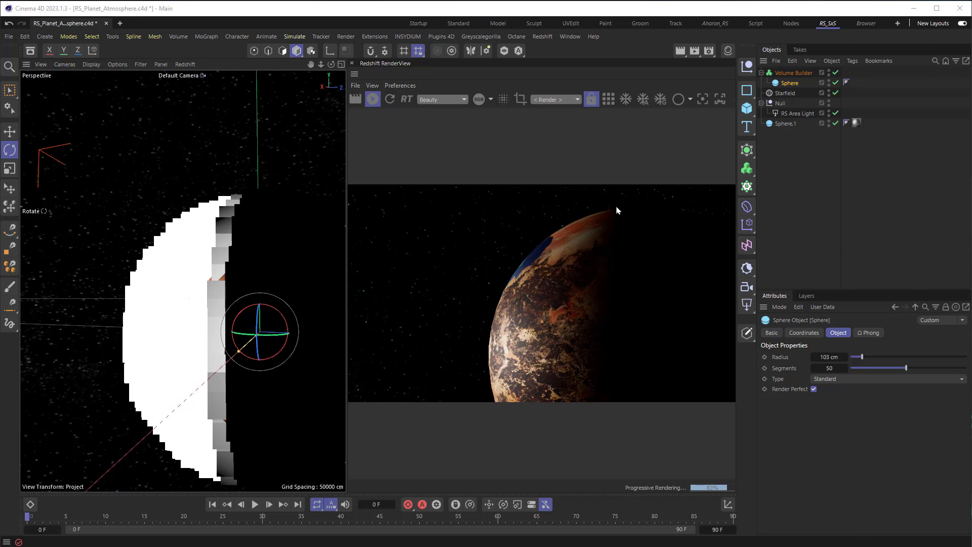
Step: Create a Redshift RS Volume material and drag it onto the Volume Builder
click(540, 38)
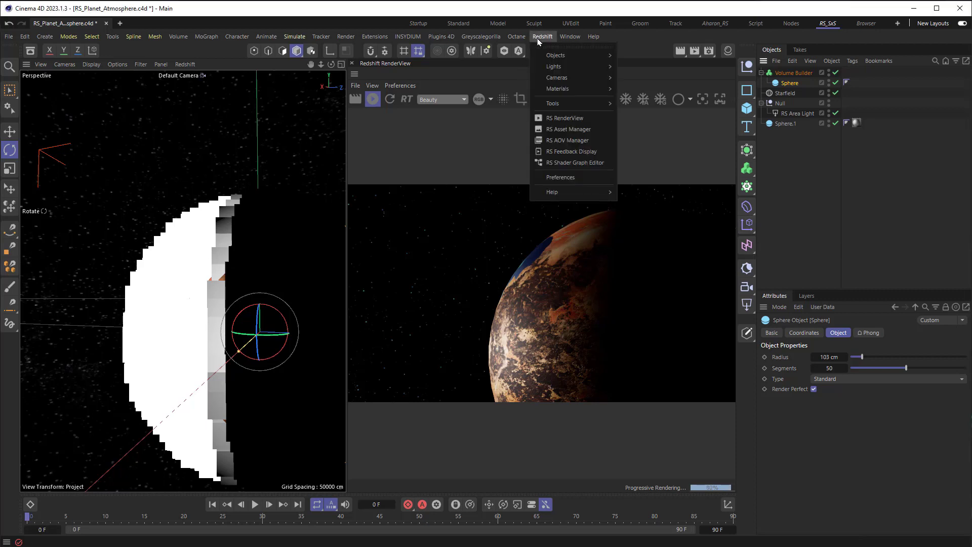
mouse_move(558, 89)
mouse_move(626, 91)
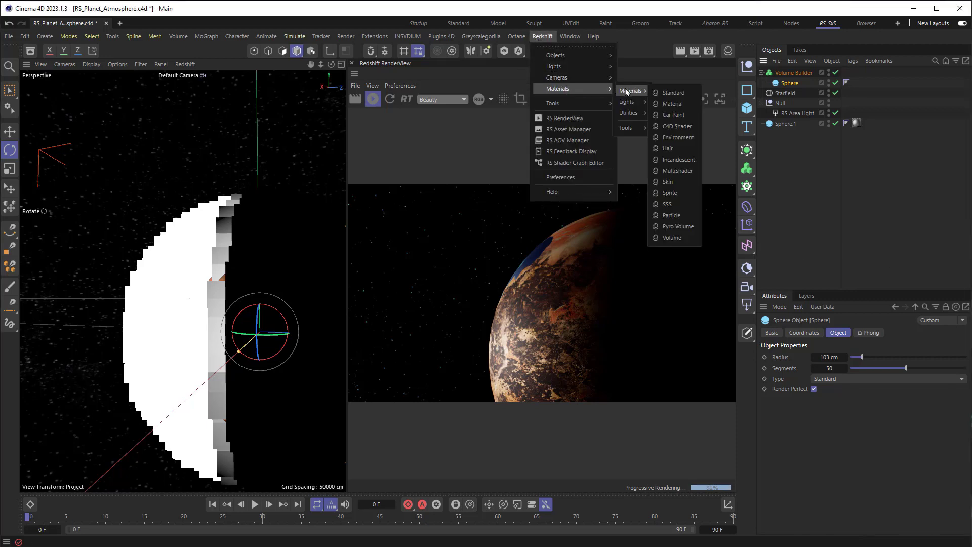
click(677, 243)
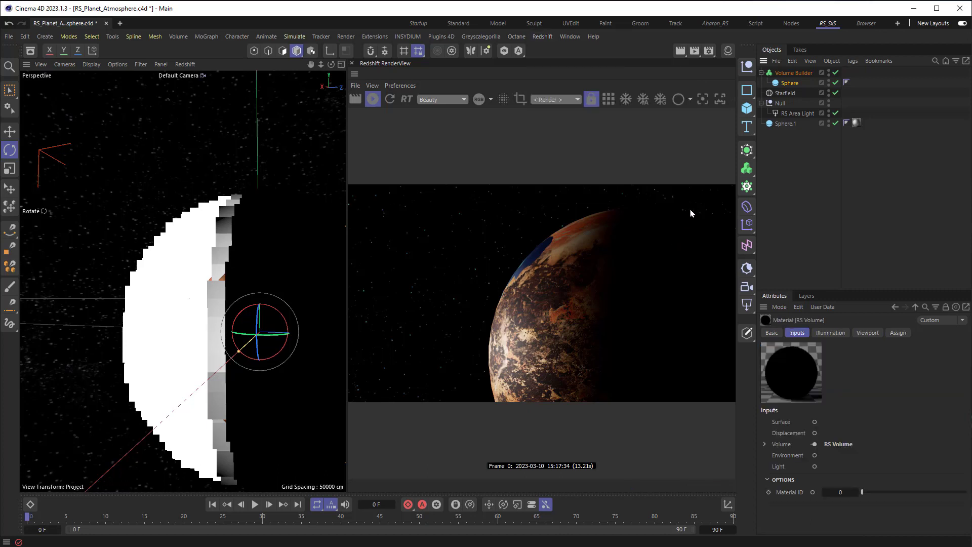
click(727, 52)
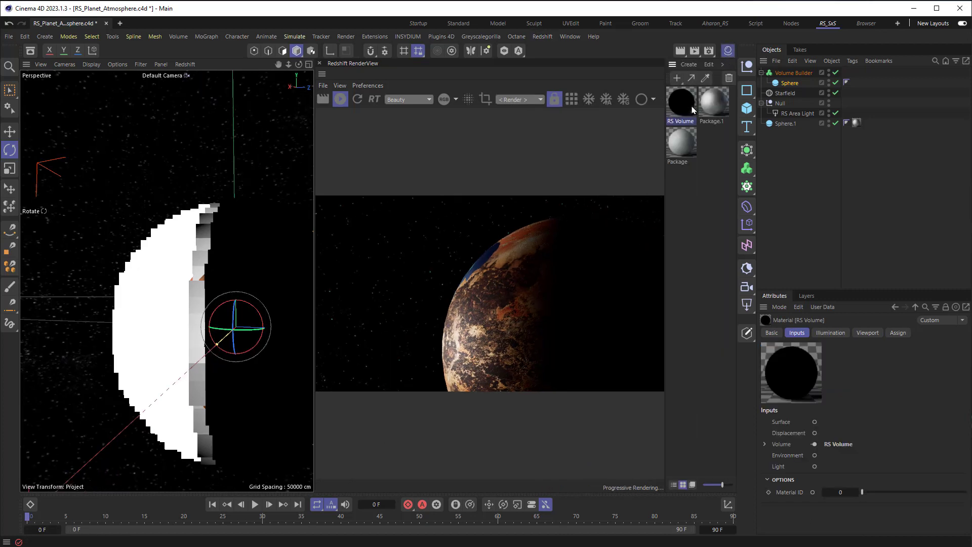
drag(682, 104, 785, 77)
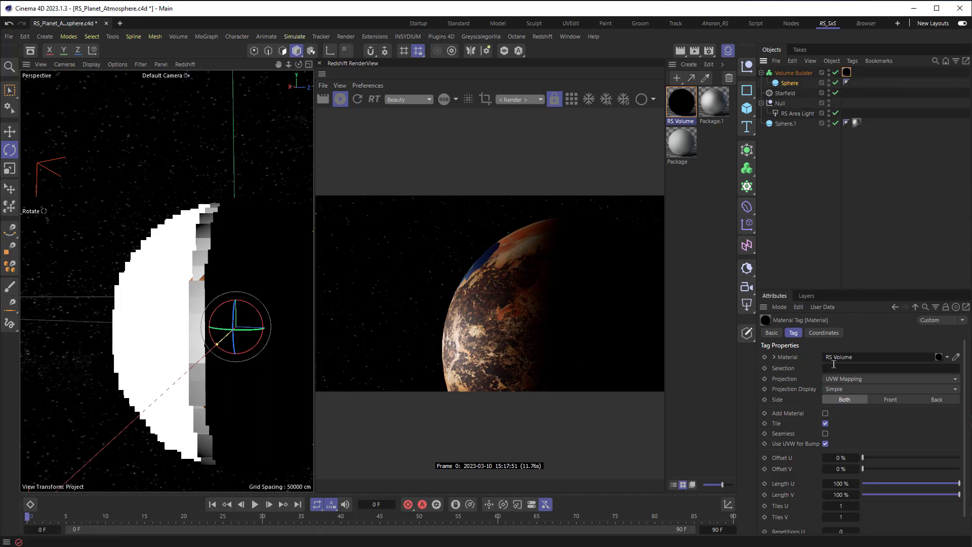
Step: Choose the Volume Builder scatter channel preset in the RS Volume material
double_click(847, 73)
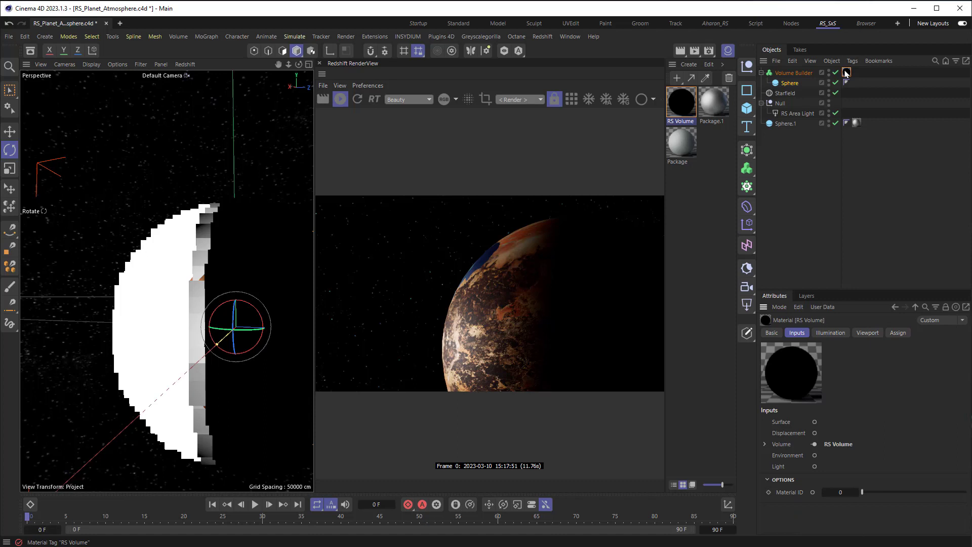
click(836, 444)
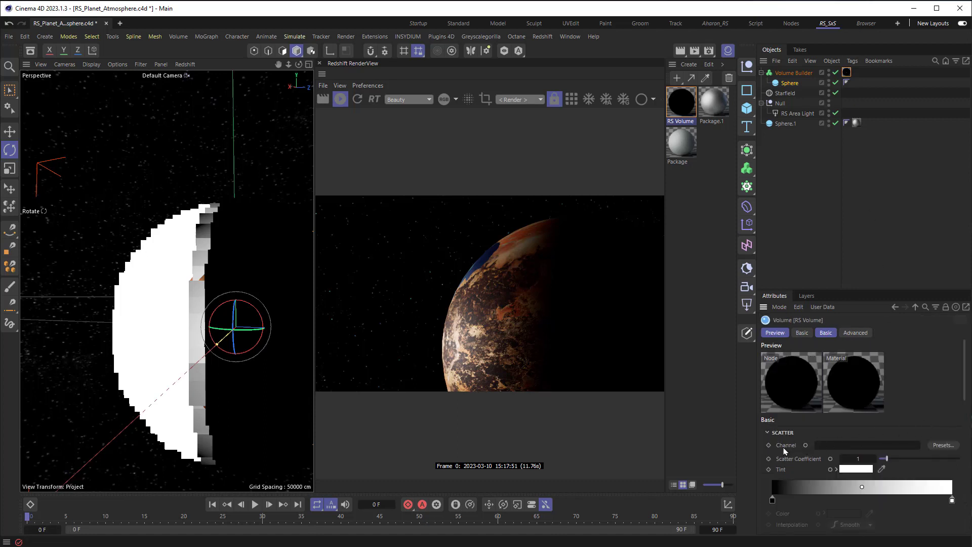
click(938, 445)
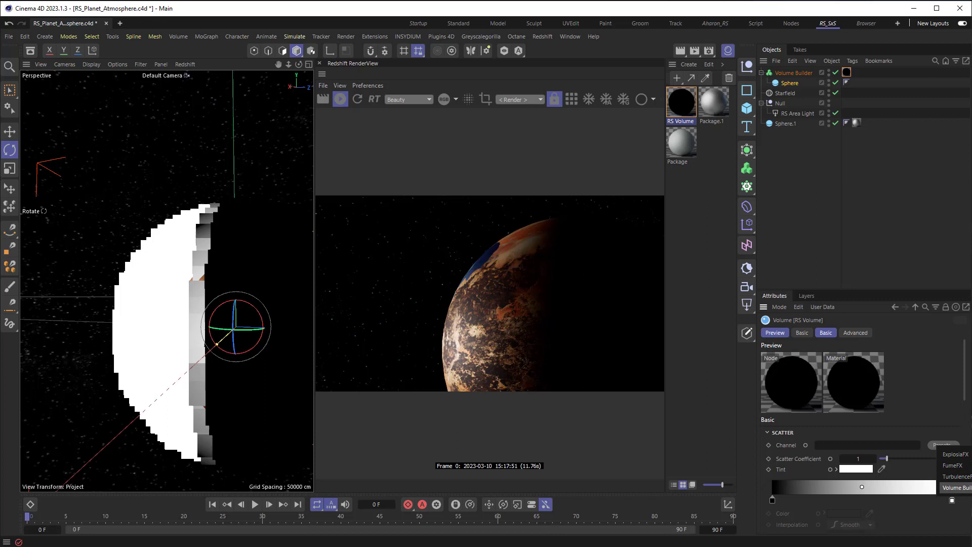
click(956, 487)
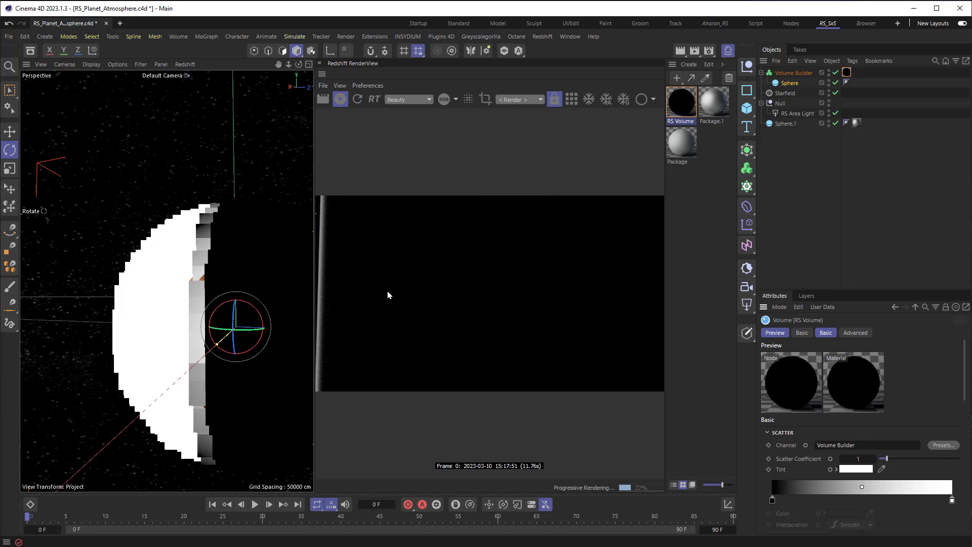
scroll(508, 303, down, 1)
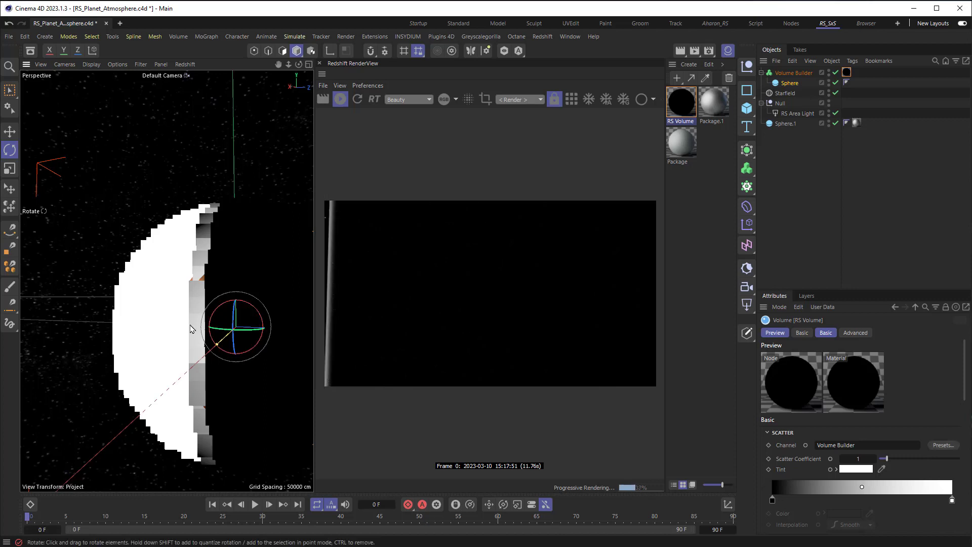
scroll(191, 330, down, 4)
scroll(192, 356, up, 1)
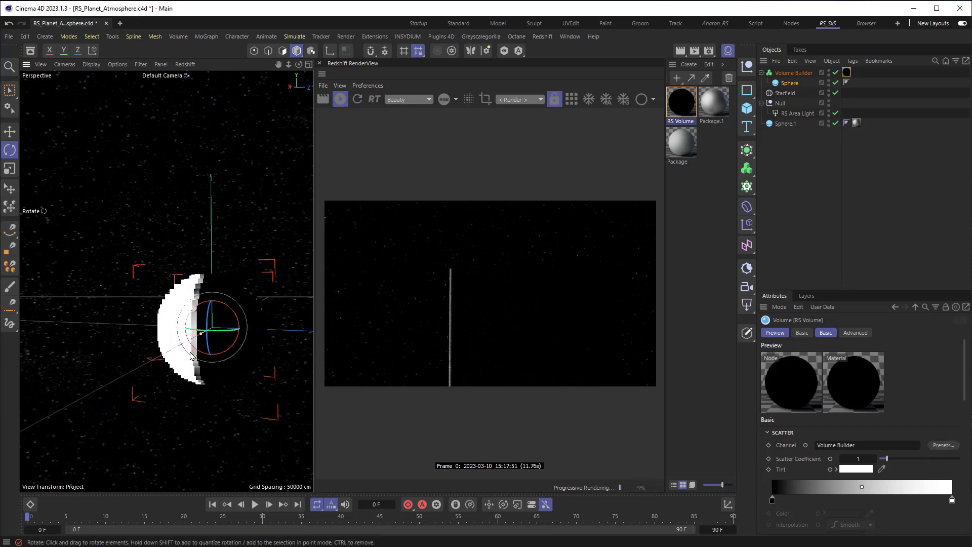
alt+drag(191, 356, 260, 381)
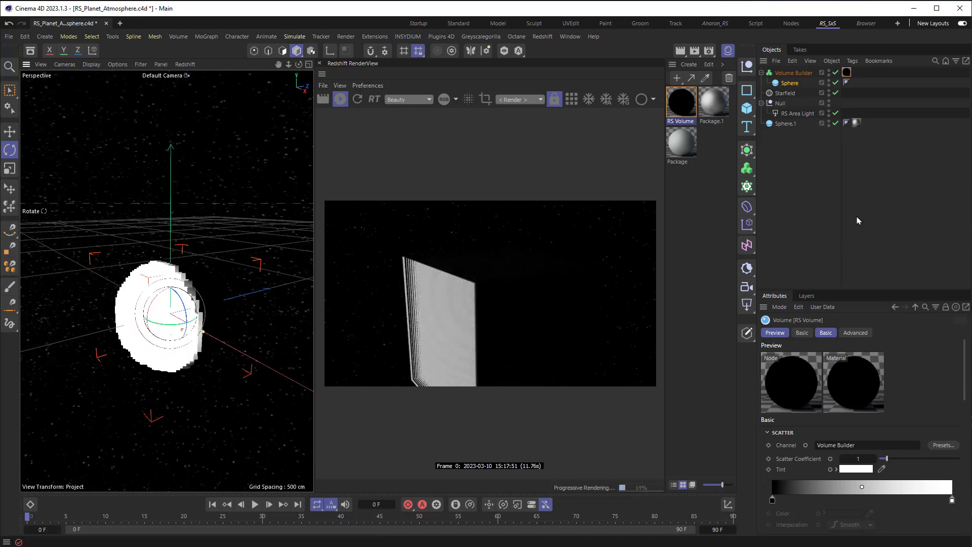
click(793, 73)
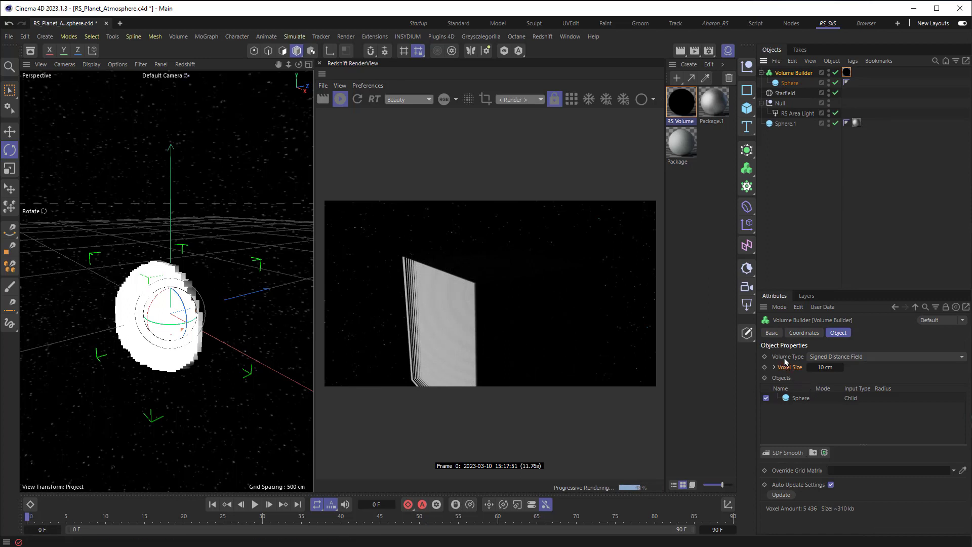
click(861, 358)
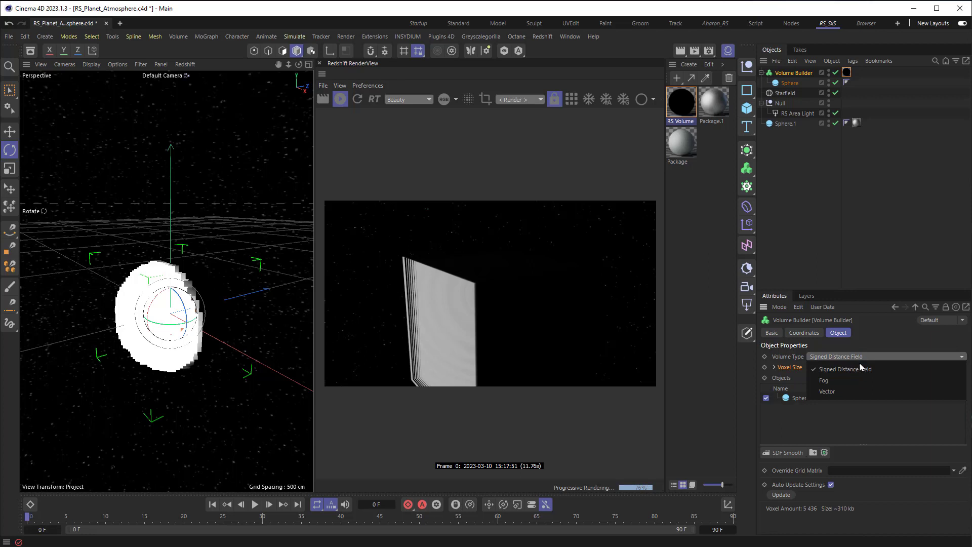
click(856, 378)
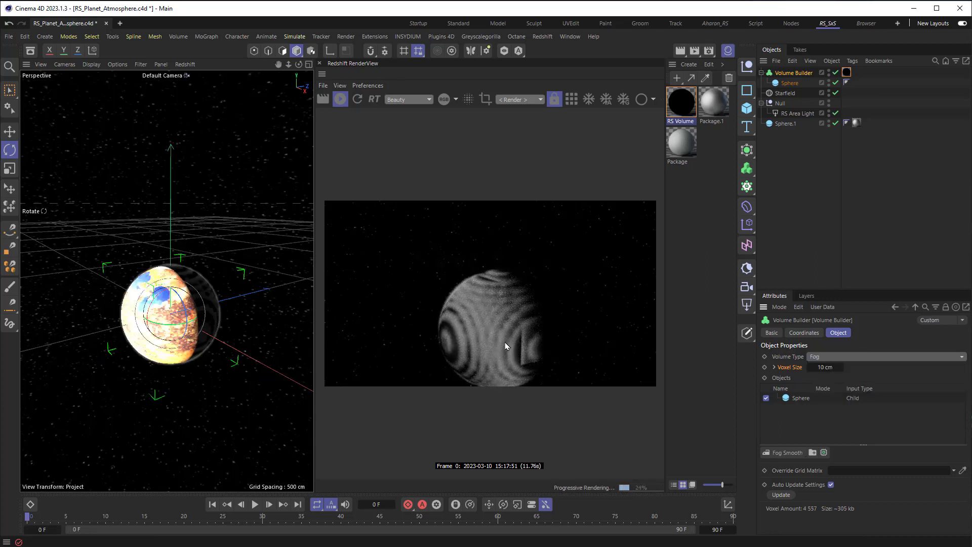
scroll(162, 318, up, 8)
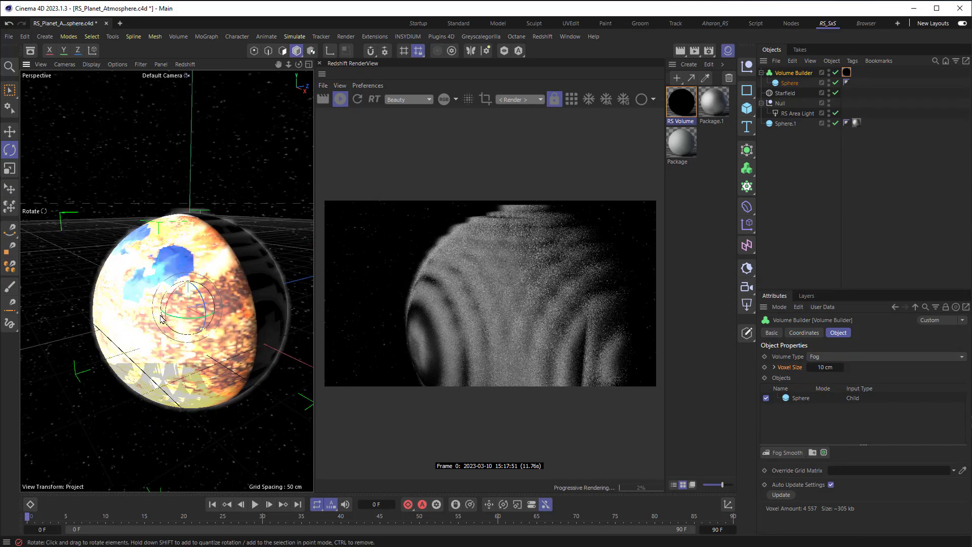
mouse_move(161, 324)
alt+mouse_down()
mouse_move(174, 343)
mouse_move(157, 326)
alt+mouse_up()
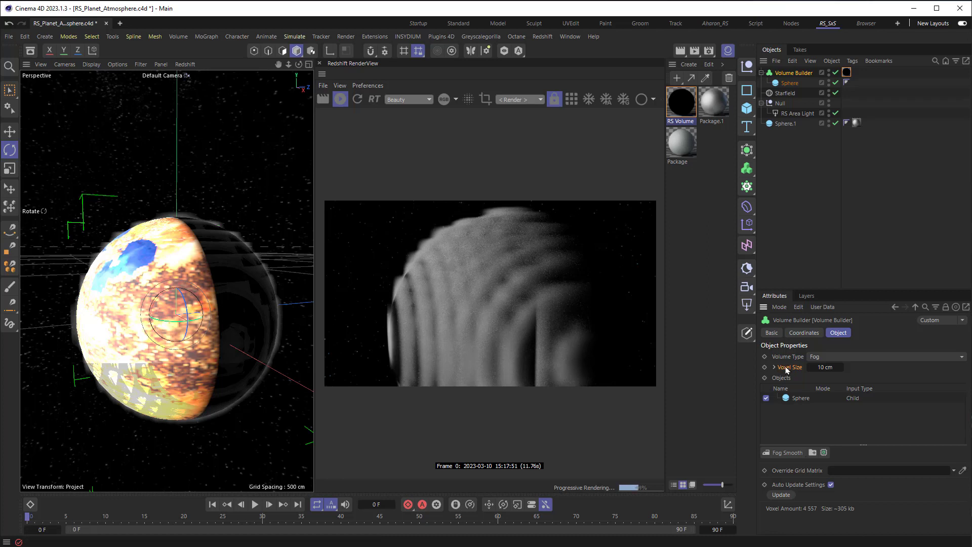
Step: Set the voxel size to 1 cm and enable Perfect Primitive on the Sphere input
click(820, 367)
text(1)
key(Return)
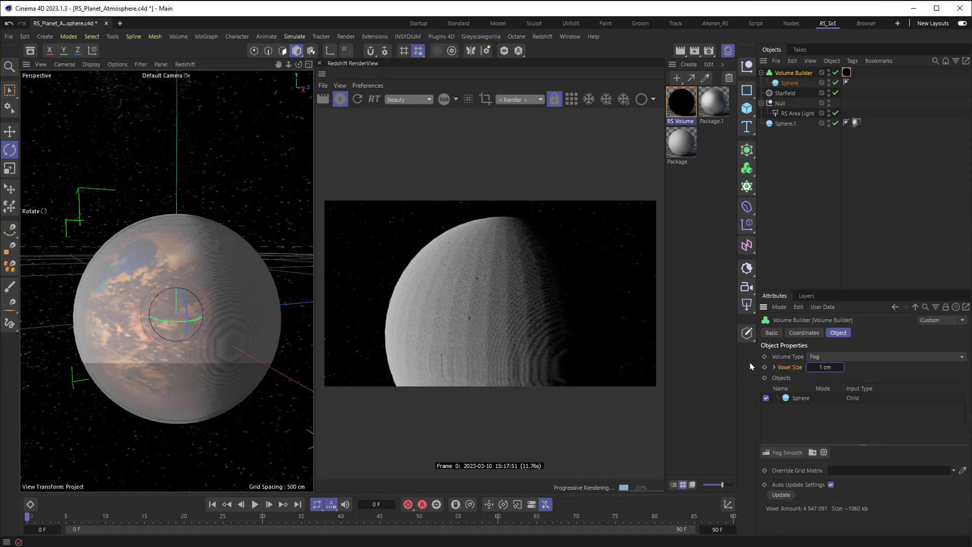
click(800, 400)
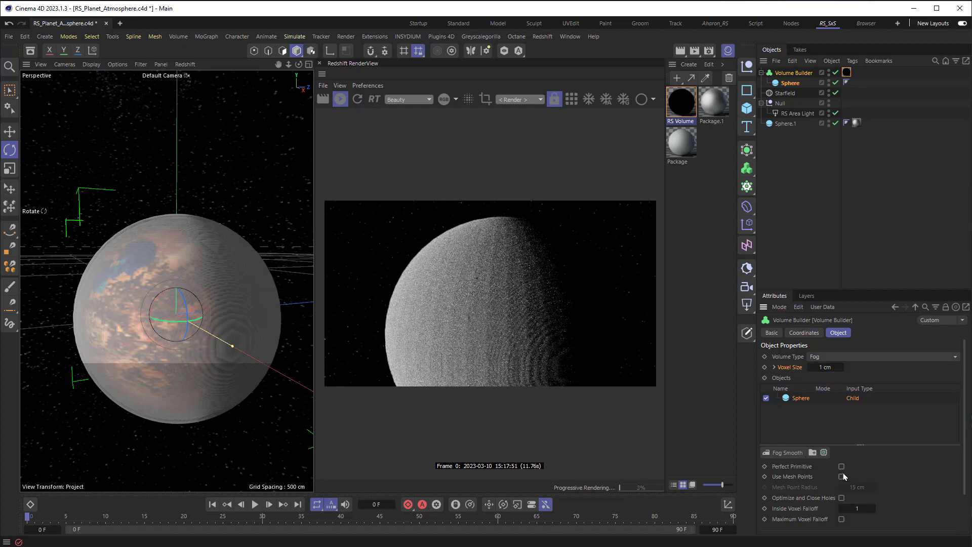
click(842, 467)
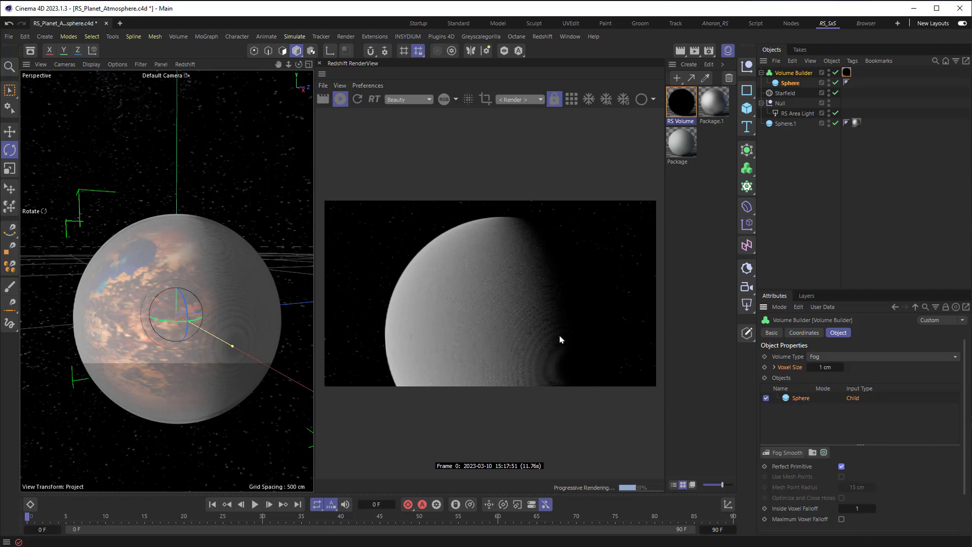
Step: Refine the Volume Builder voxel size to 0.5 cm
click(824, 368)
text(0.5)
key(Return)
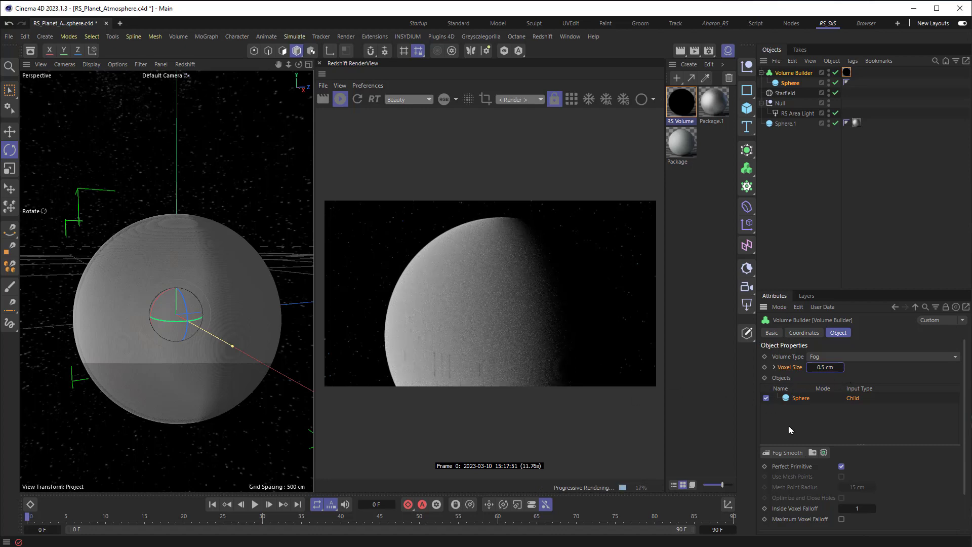
Step: Add a Fog Smooth filter layer (Gaussian, 100% strength) above the Sphere
click(788, 455)
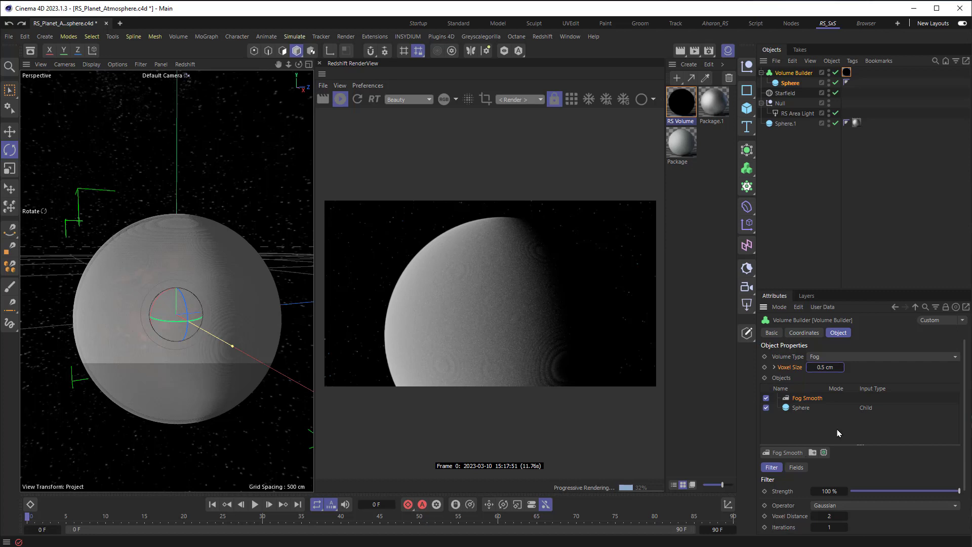
Step: Open the RS Volume material and set its Scatter Coefficient to 0.1
click(847, 73)
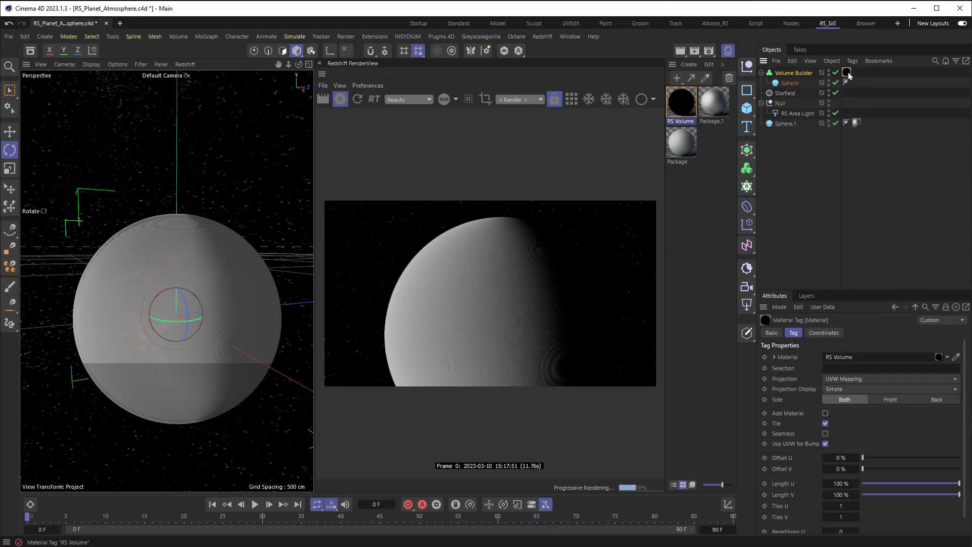
double_click(847, 73)
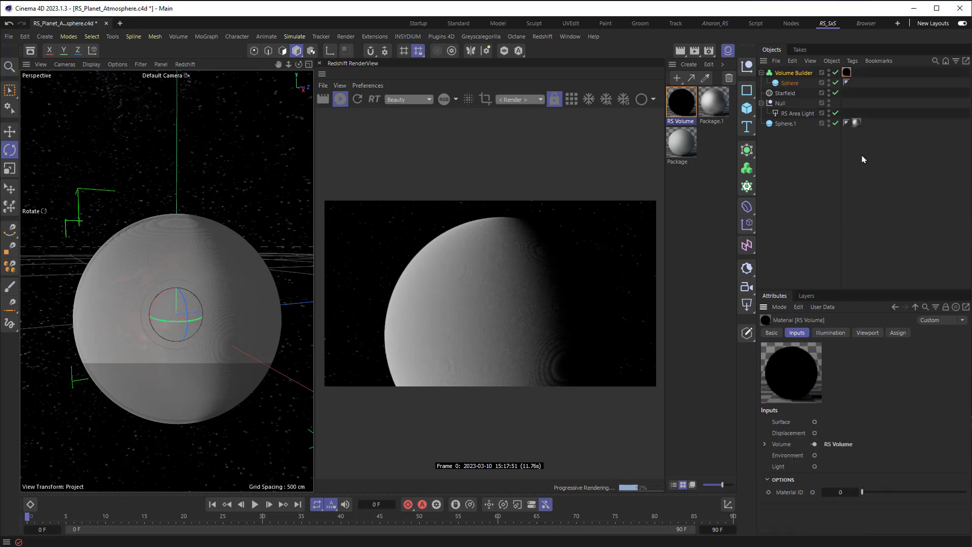
click(827, 445)
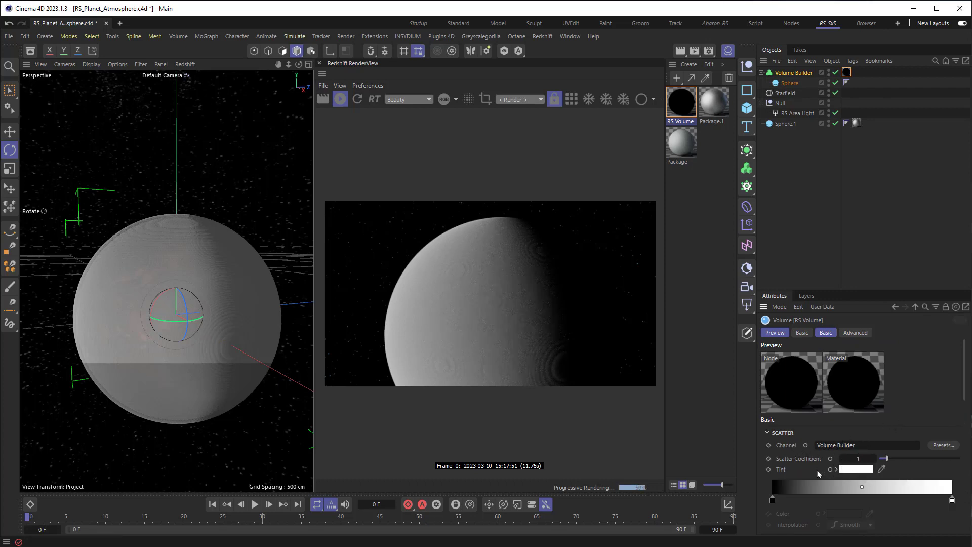
scroll(816, 474, down, 2)
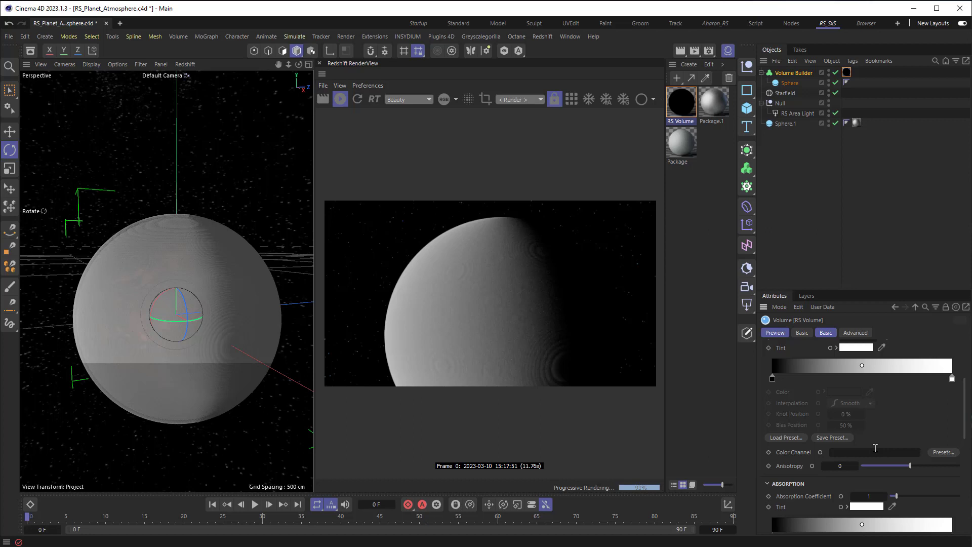
scroll(878, 444, up, 5)
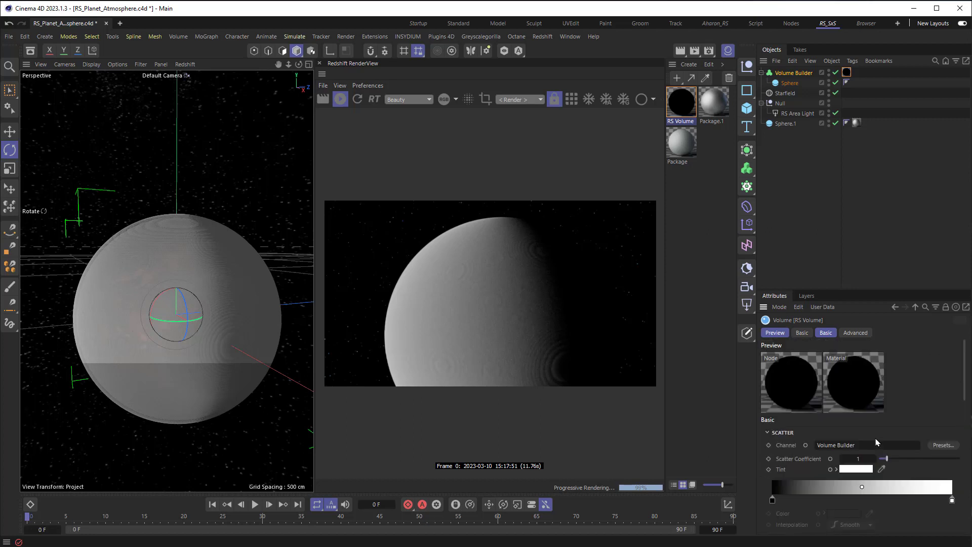
click(859, 458)
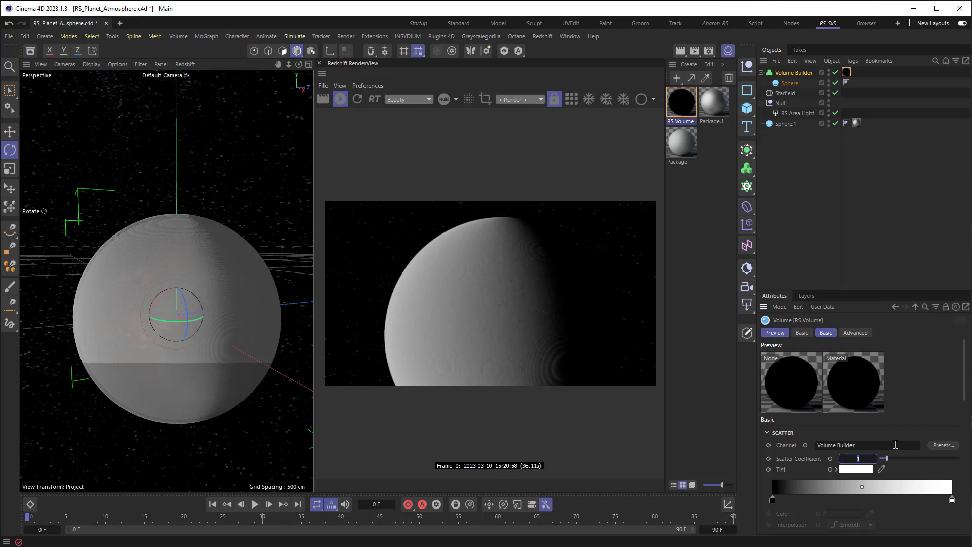
key(Return)
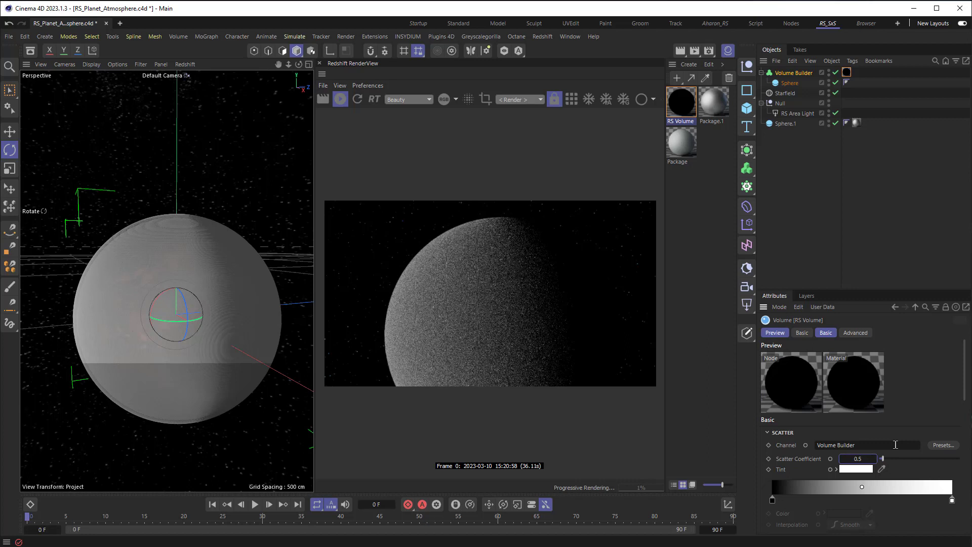
click(861, 459)
text(.1)
key(Return)
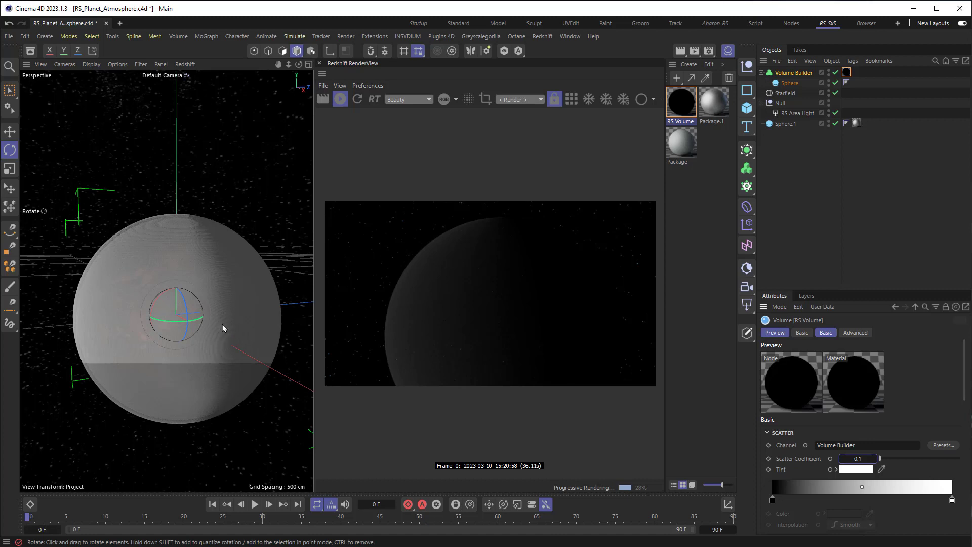
Step: Set the Absorption Coefficient to 0.1 and restart the Redshift render
scroll(892, 440, down, 4)
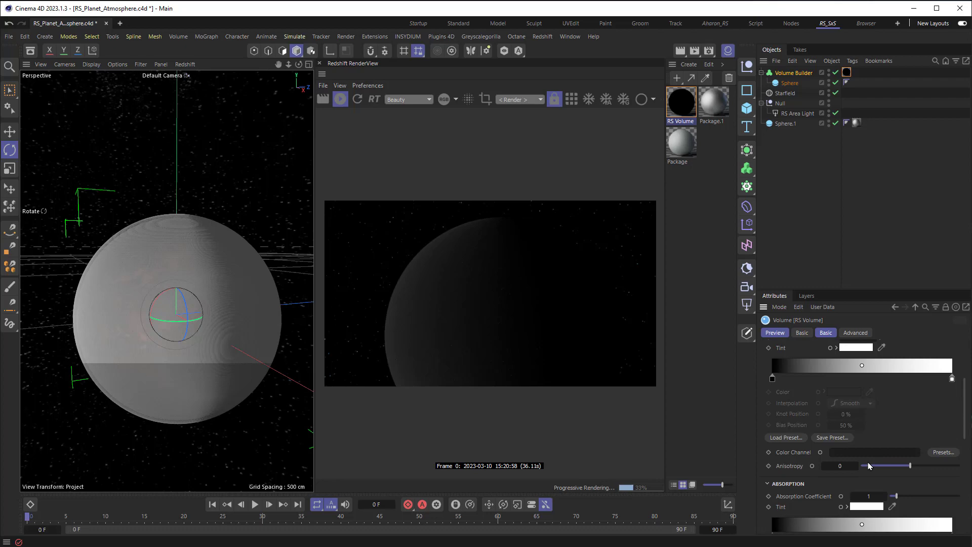
double_click(868, 496)
text(.1)
key(Return)
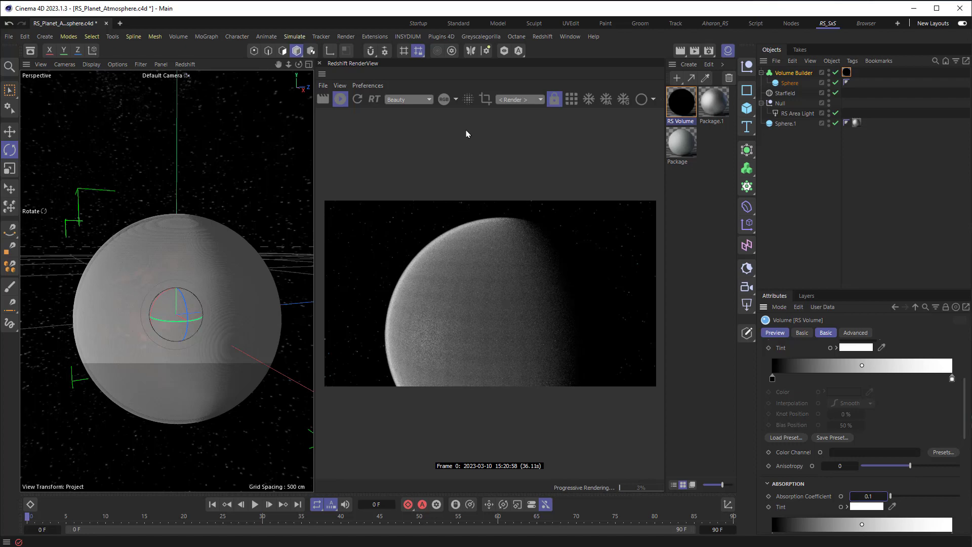
click(358, 100)
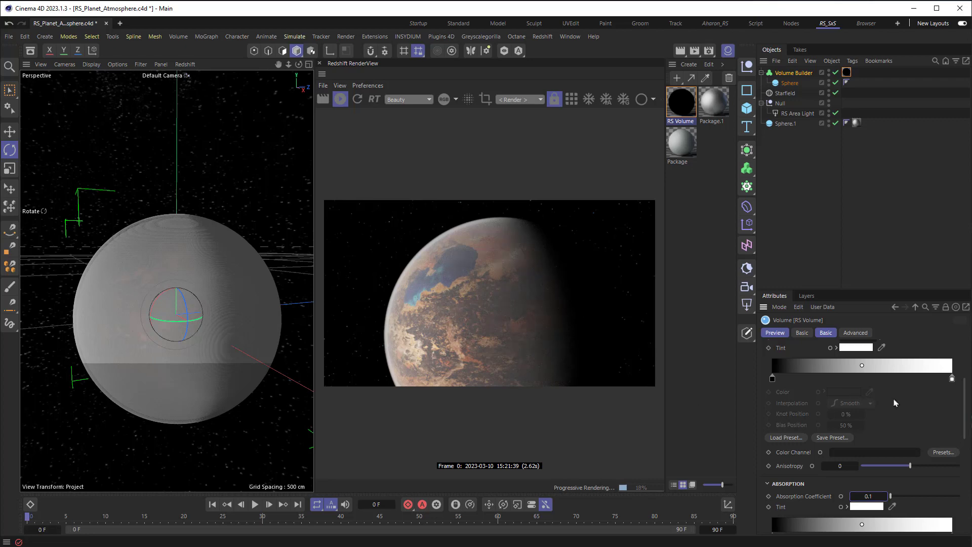
Step: Tint the scatter colour a bright blue at 91% saturation
scroll(896, 403, up, 3)
click(858, 469)
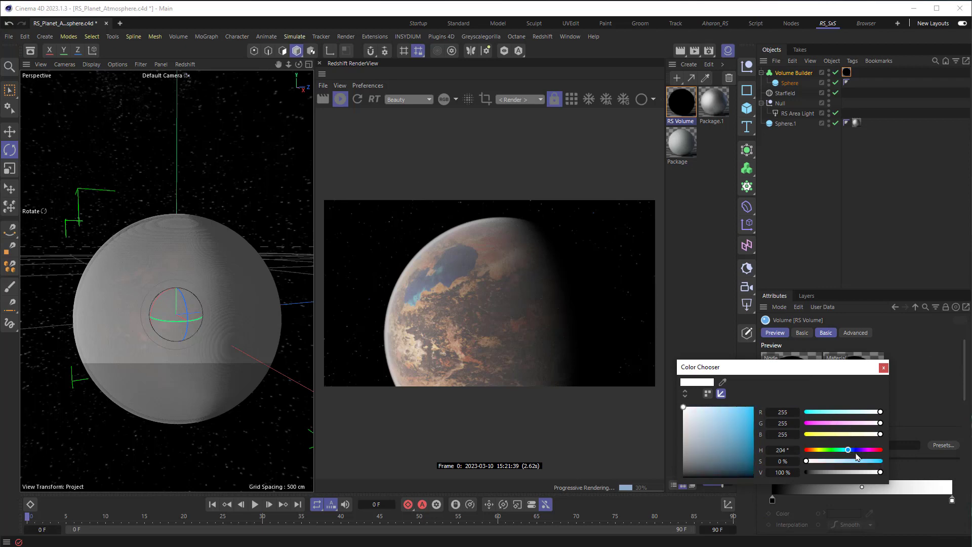
drag(858, 461, 882, 461)
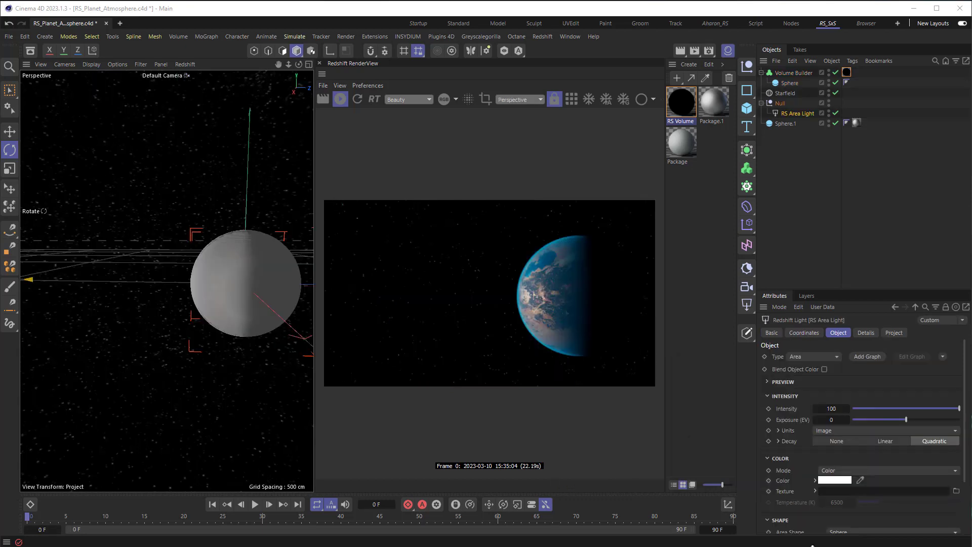
Step: In the Top view, rotate the area light's Null about -37.5° on heading
click(308, 64)
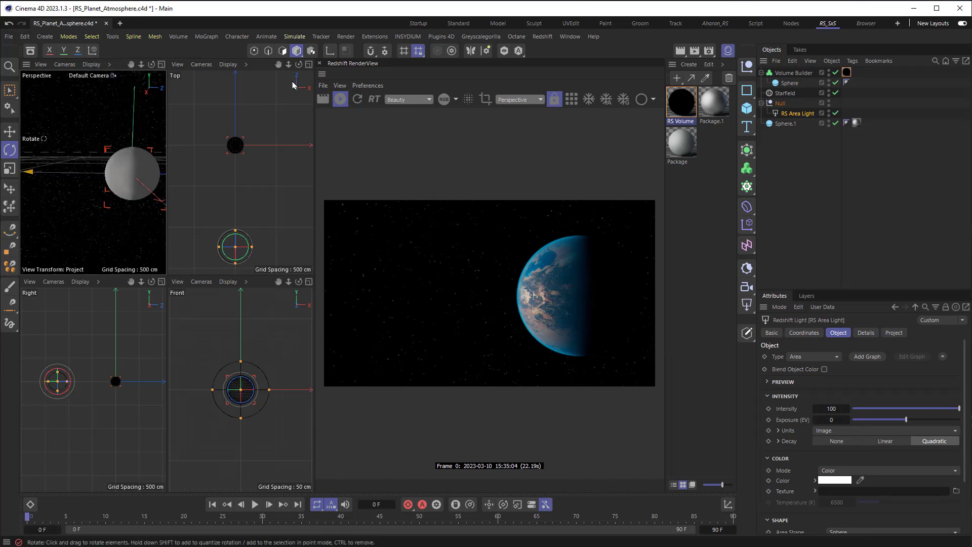
click(309, 65)
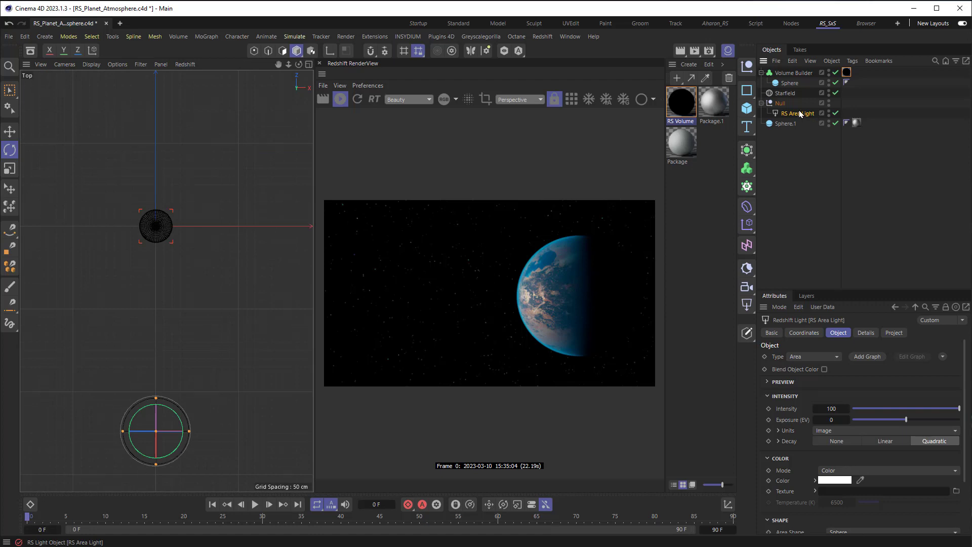
click(781, 103)
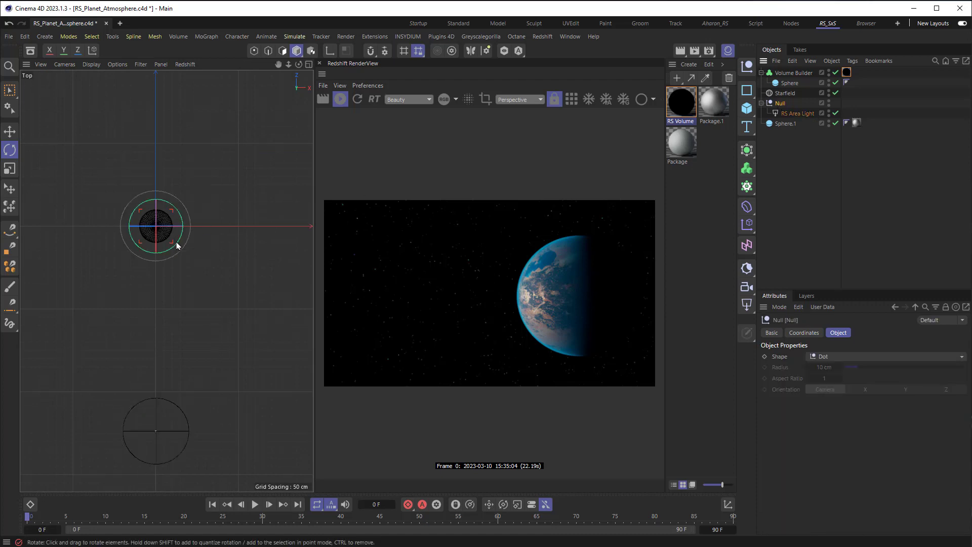
drag(177, 246, 123, 210)
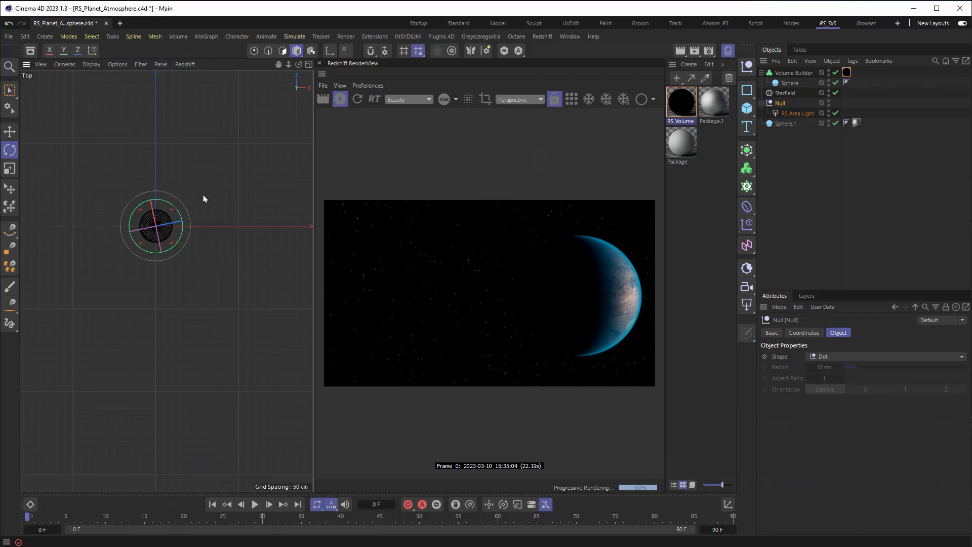
Step: Add an RS Dome Light with its background hidden and intensity 0.2
click(747, 303)
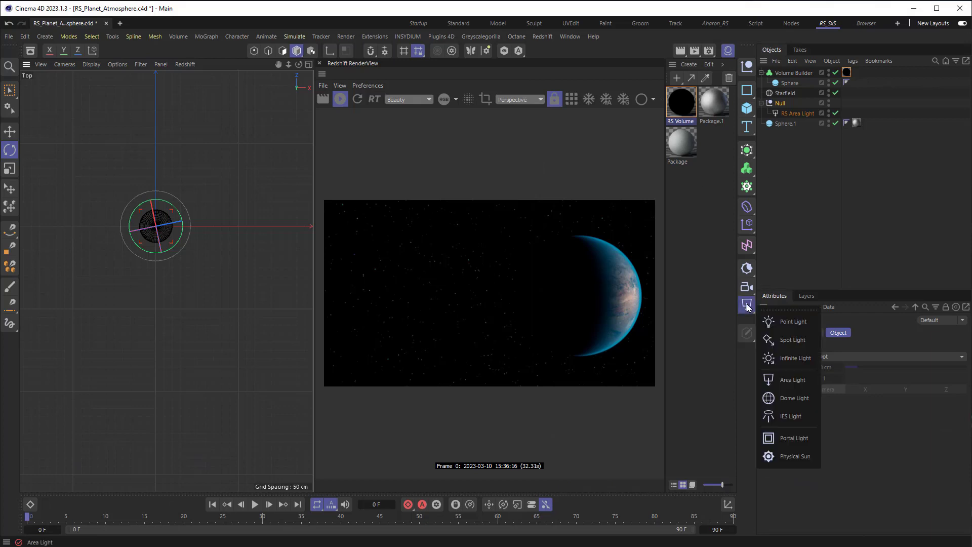
click(782, 398)
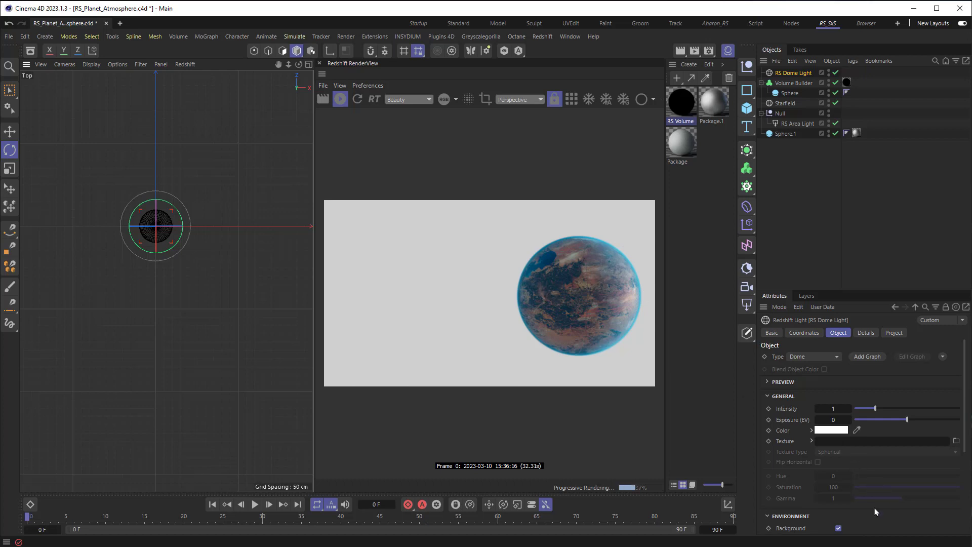
click(838, 528)
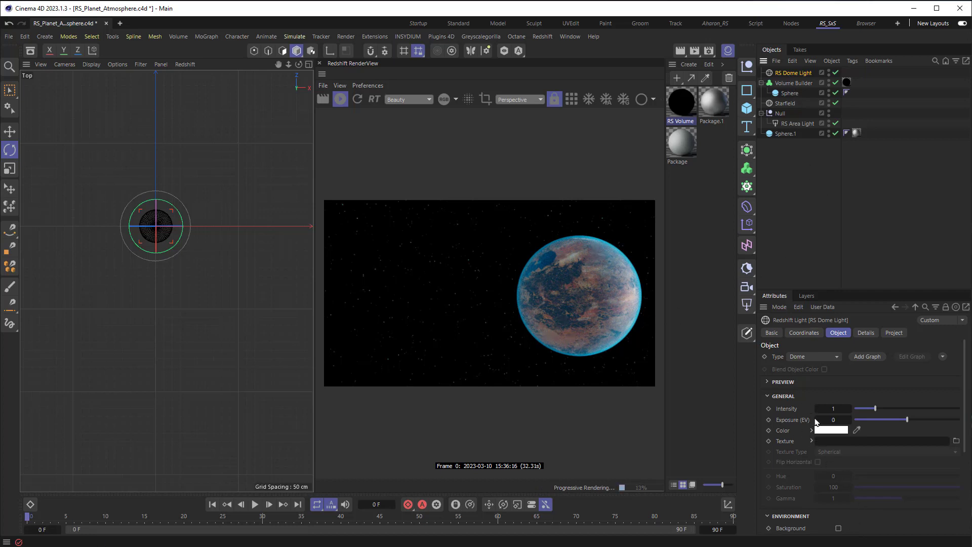
click(833, 409)
text(0.2)
key(Return)
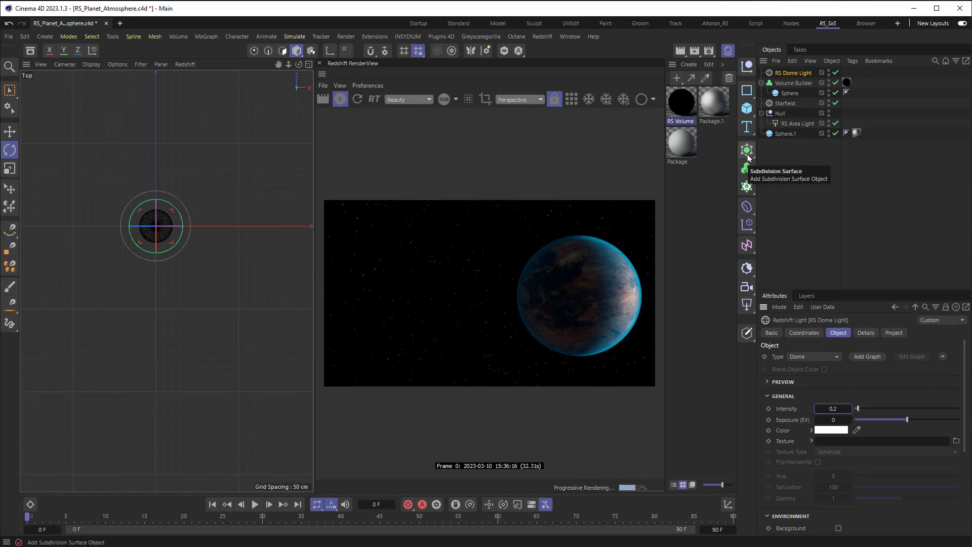
Step: Exclude the Volume Builder and its Sphere from the dome light's illumination
click(784, 76)
click(893, 333)
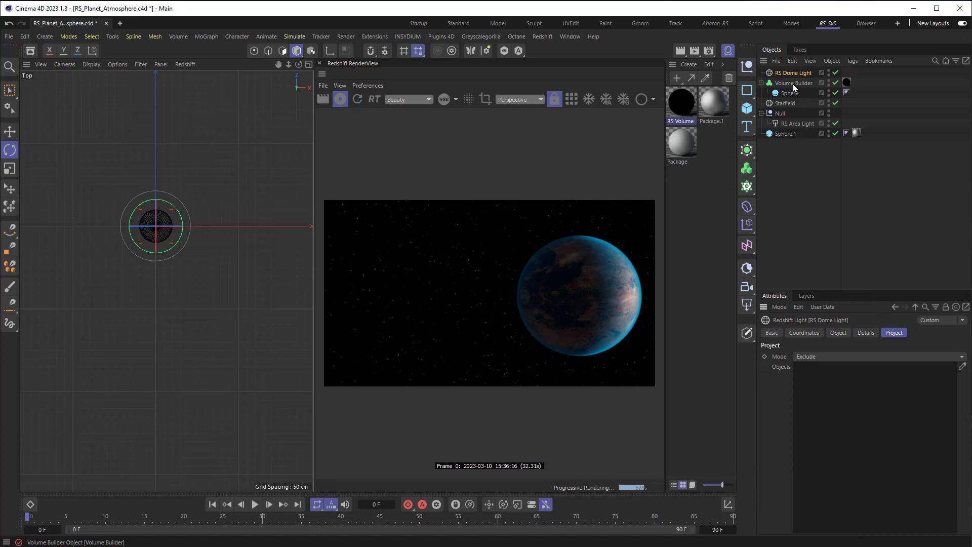
drag(794, 83, 877, 406)
drag(789, 93, 873, 410)
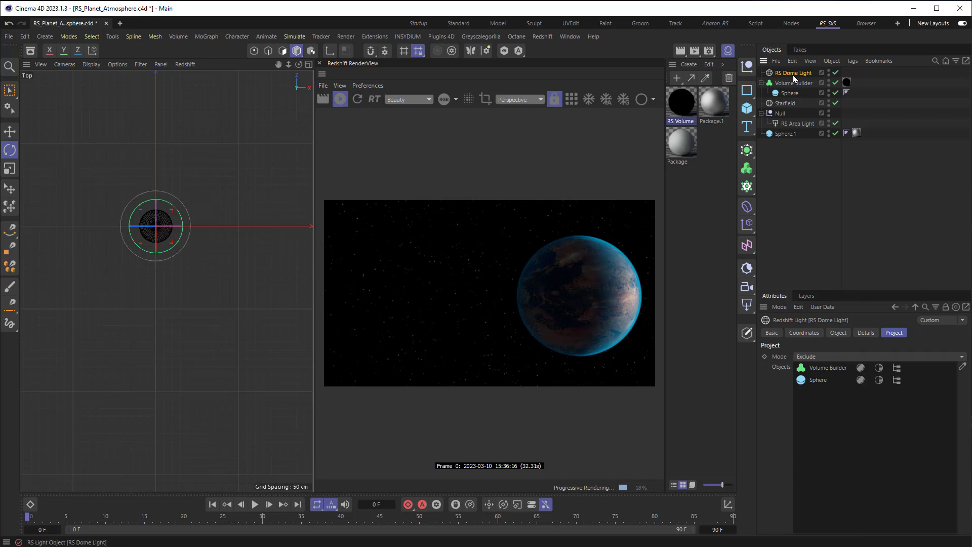
Step: In the dome light's Details settings, drop the Volume contribution from 1 to 0
click(860, 336)
scroll(881, 375, down, 2)
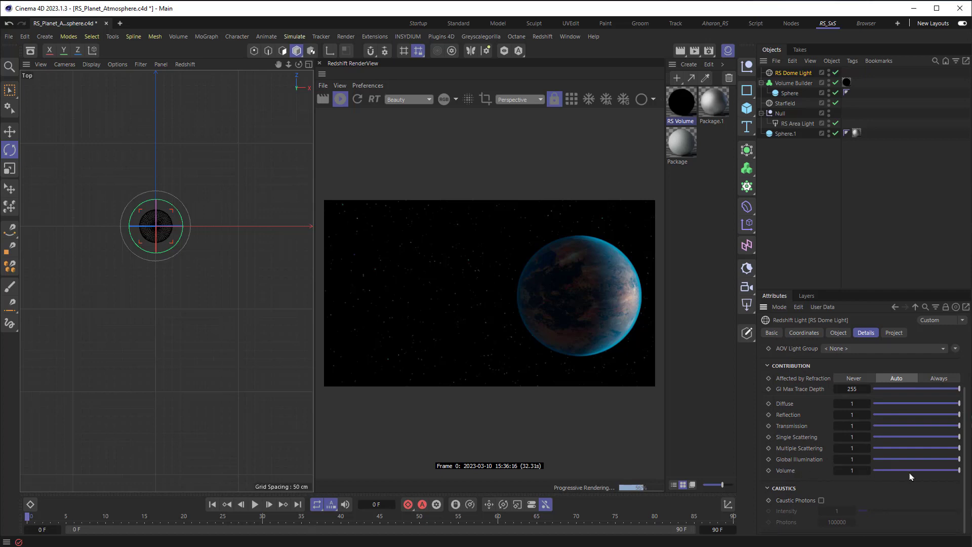
drag(931, 476, 871, 479)
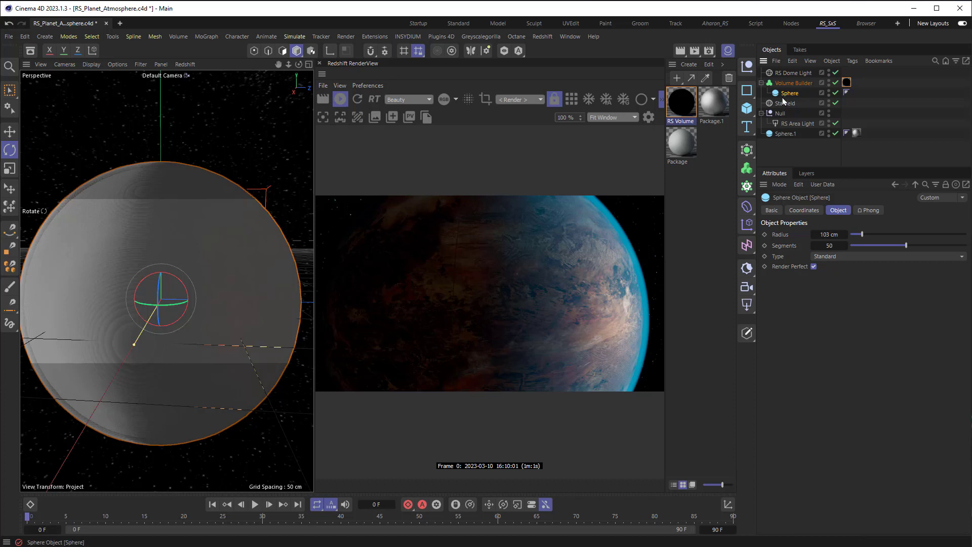
Step: Change the atmosphere Sphere's radius to 101 cm
double_click(829, 234)
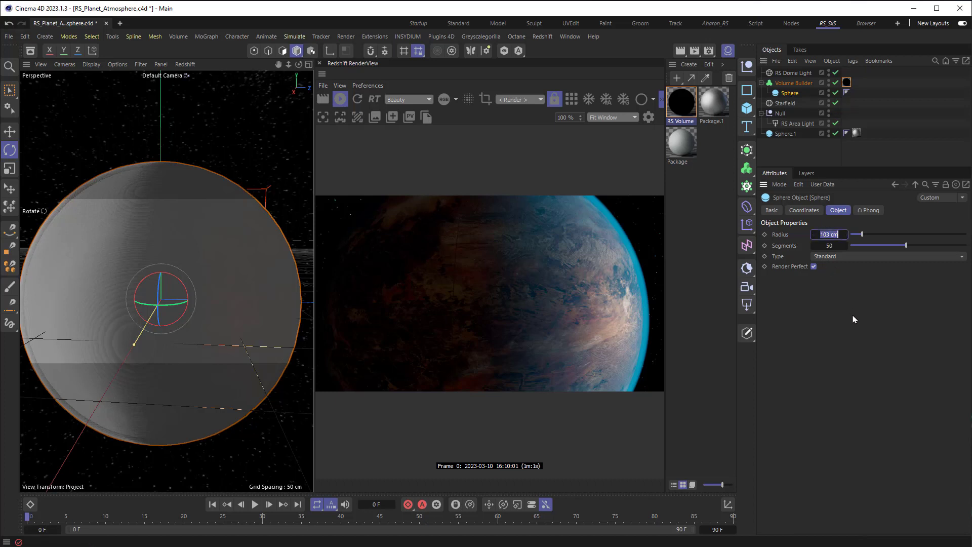
text(101)
key(Return)
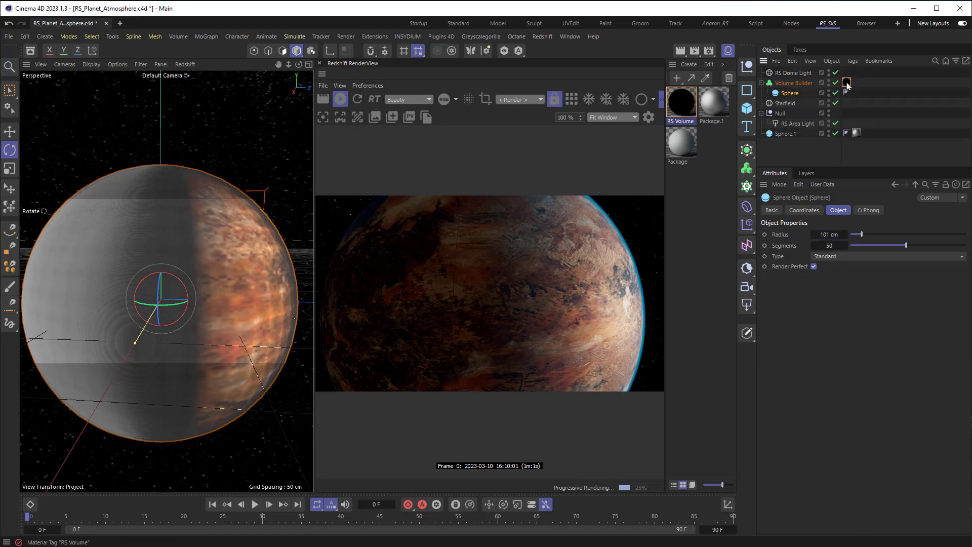
Step: Open the Volume Builder's RS Volume material and set Scatter Coefficient to 0.2
click(847, 83)
double_click(846, 84)
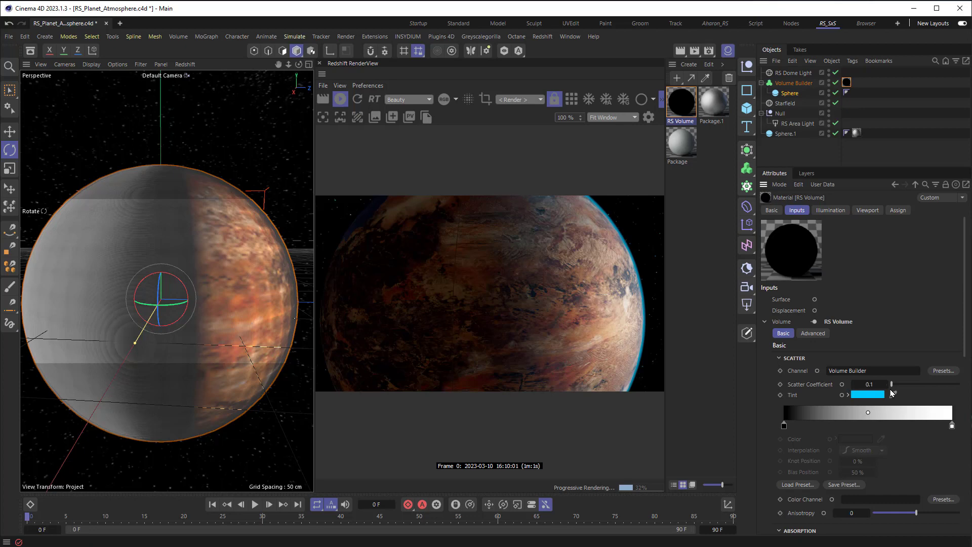
click(869, 384)
text(.2)
key(Return)
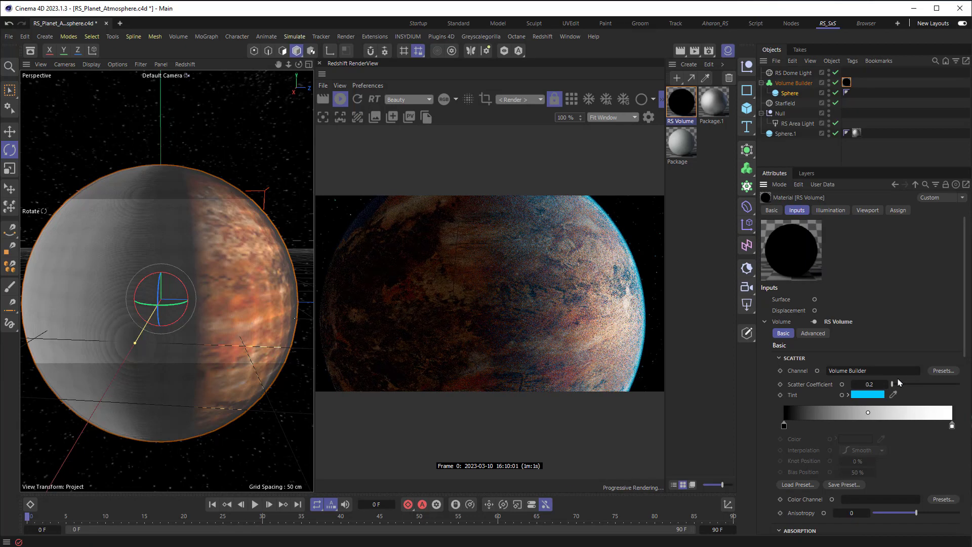
Step: Shift the scatter gradient bias toward the dark end (11.45%) and disable the RS Dome Light
drag(868, 413, 803, 426)
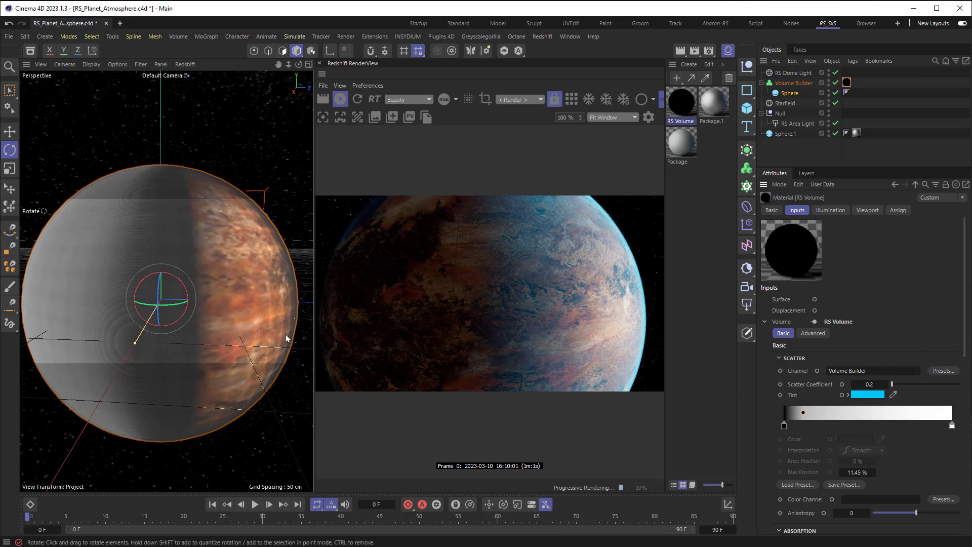
scroll(276, 337, down, 3)
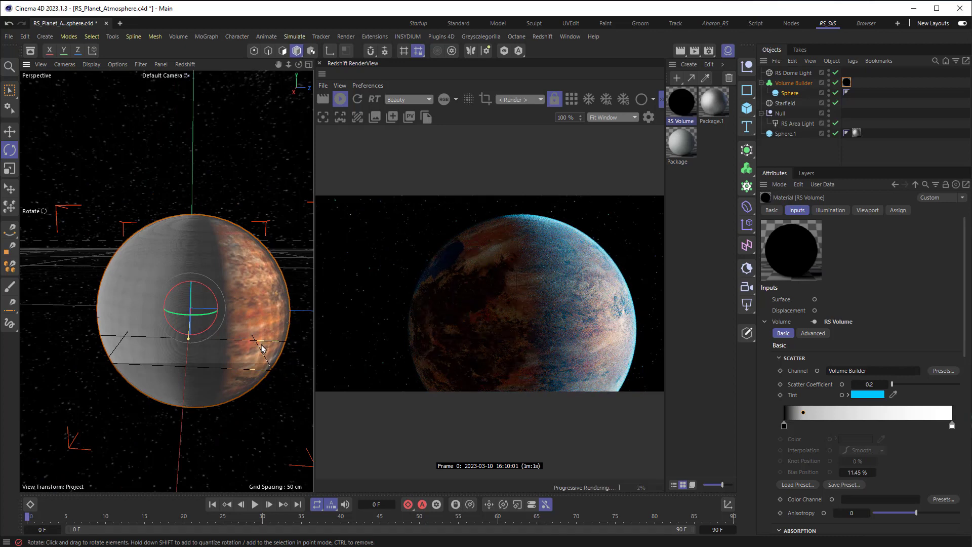
click(836, 73)
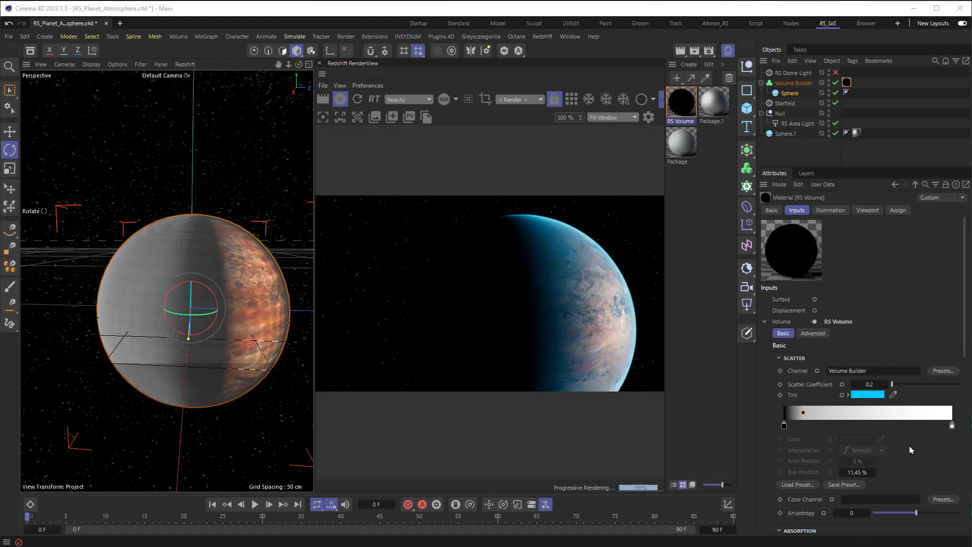
Step: Make the scatter gradient's right-end knot cyan and set the scatter Tint to white
click(952, 426)
click(881, 439)
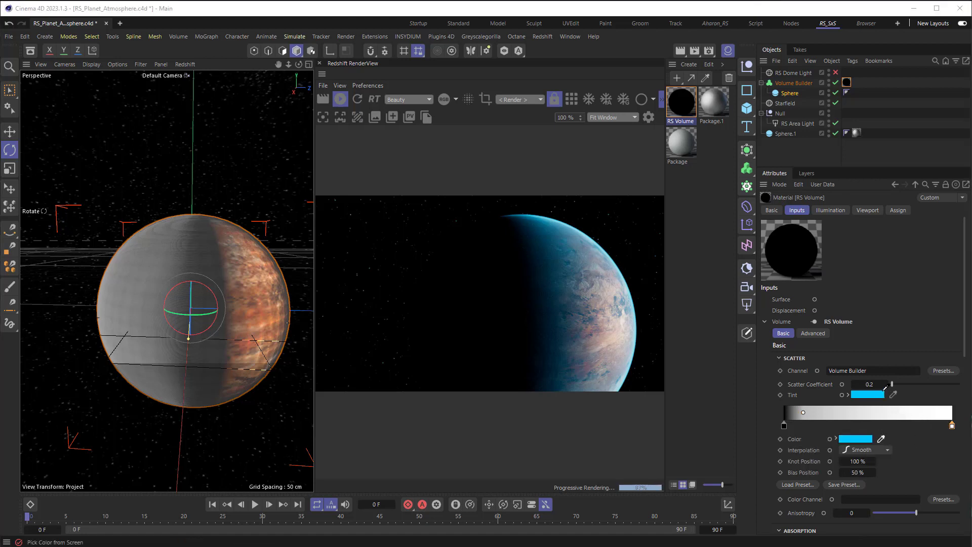
click(886, 388)
click(868, 394)
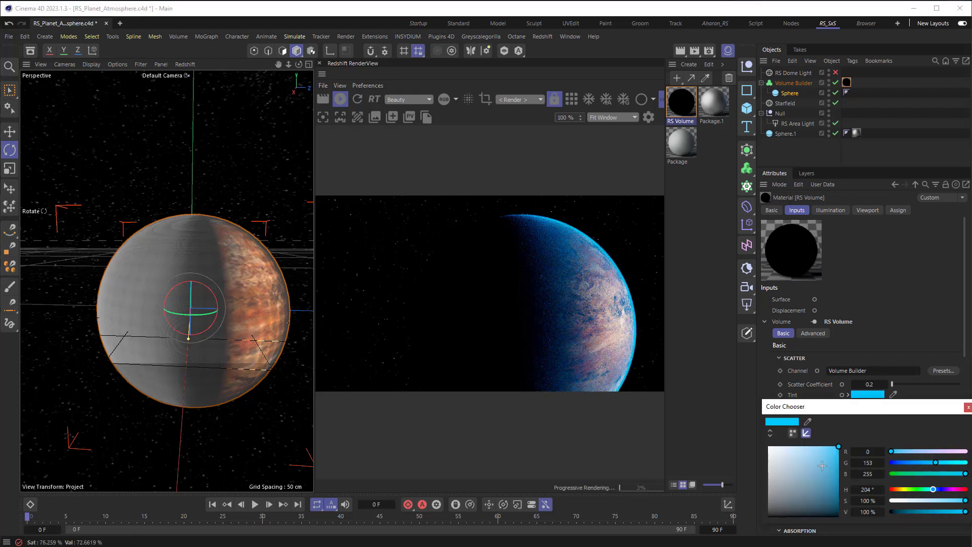
click(769, 446)
click(968, 407)
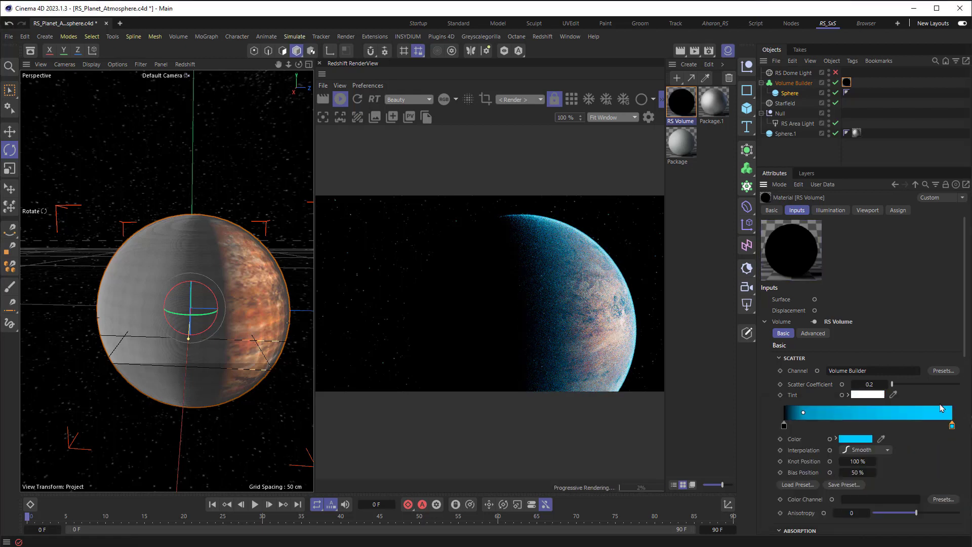
Step: Add a blue-violet knot near the left, pull the bias toward it, and move cyan to about 63.55%
click(804, 425)
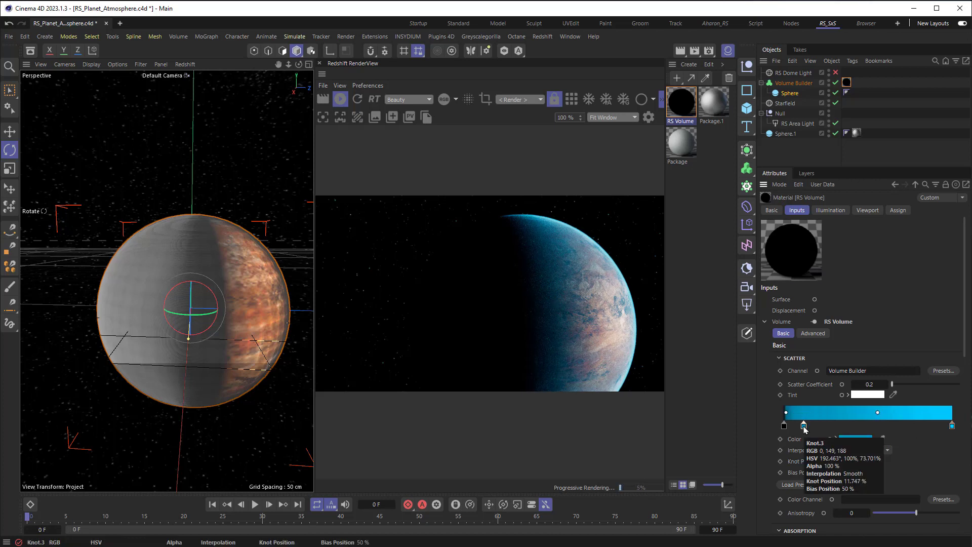
double_click(804, 425)
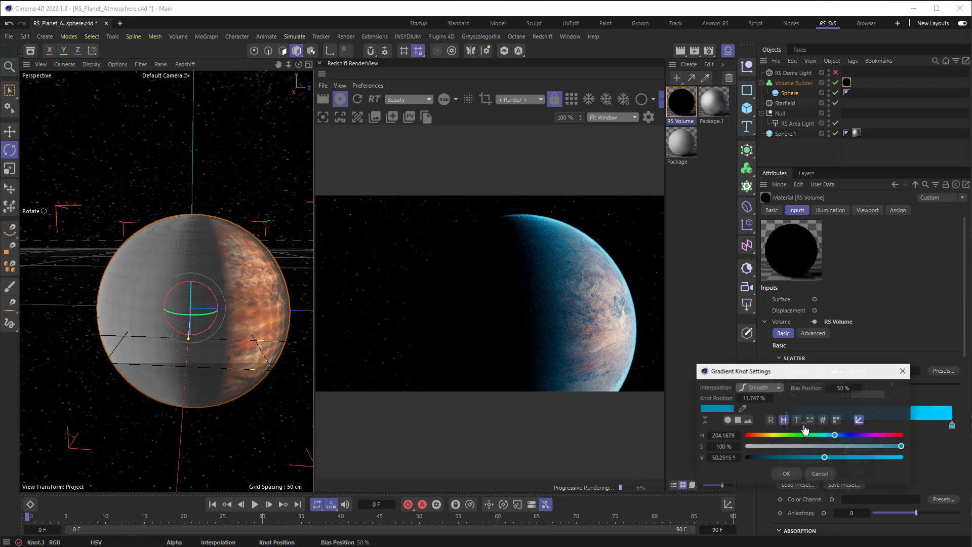
click(862, 435)
drag(846, 460, 859, 457)
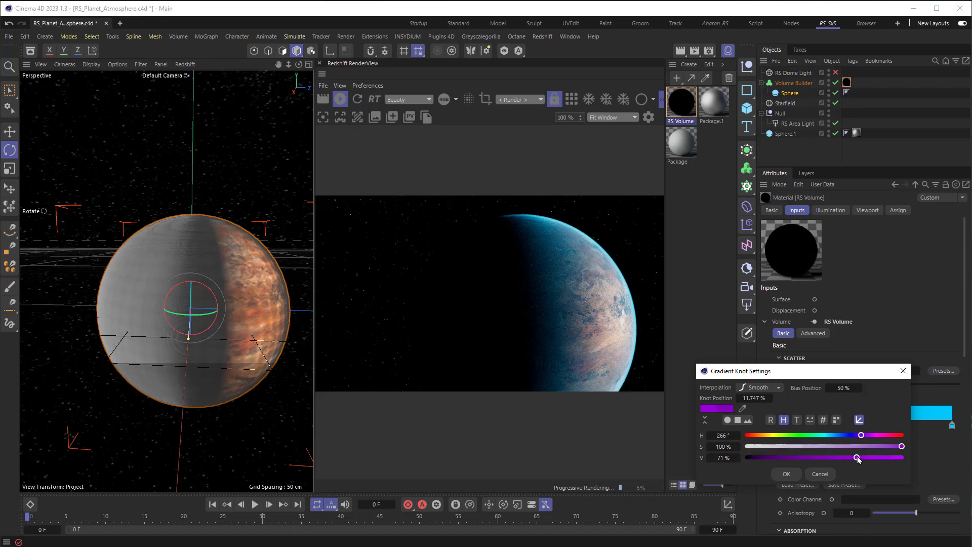
click(855, 435)
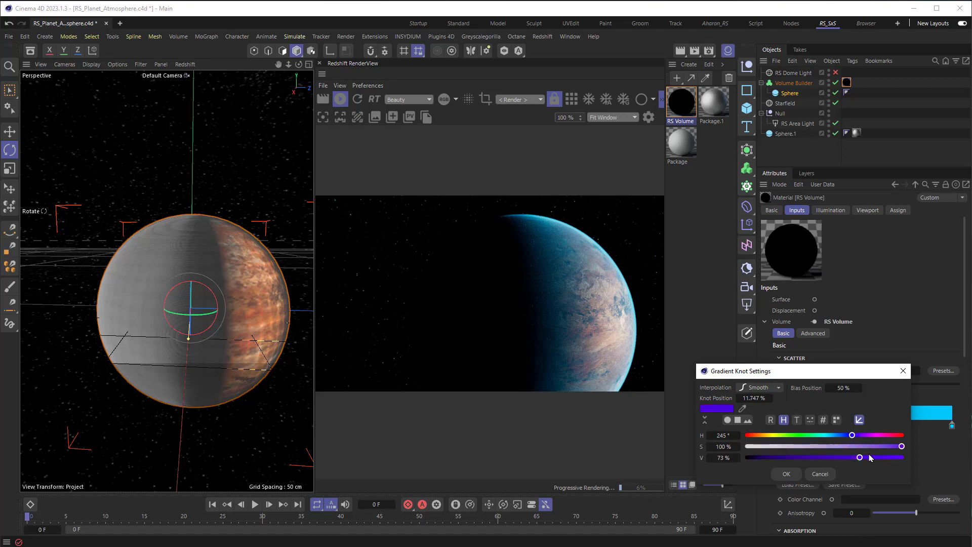
click(792, 475)
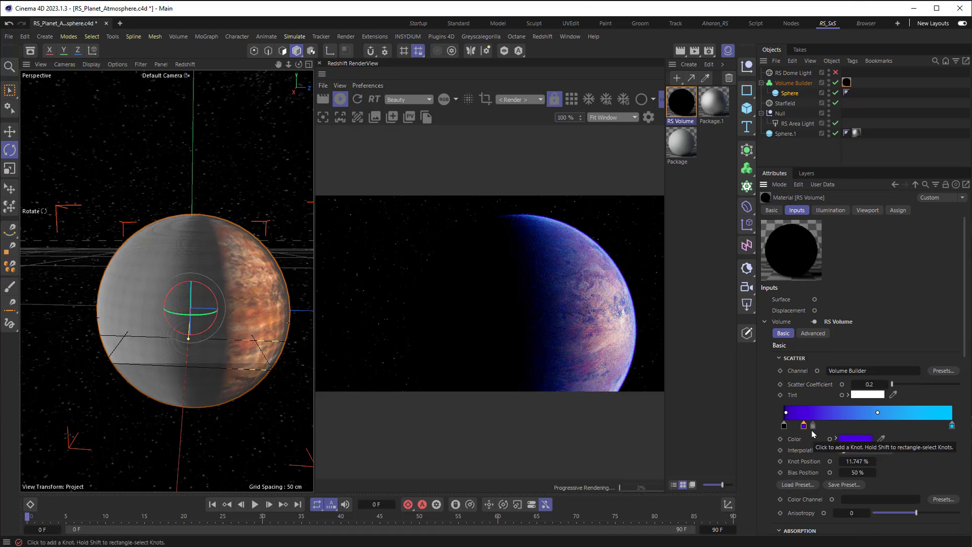
drag(877, 412, 793, 414)
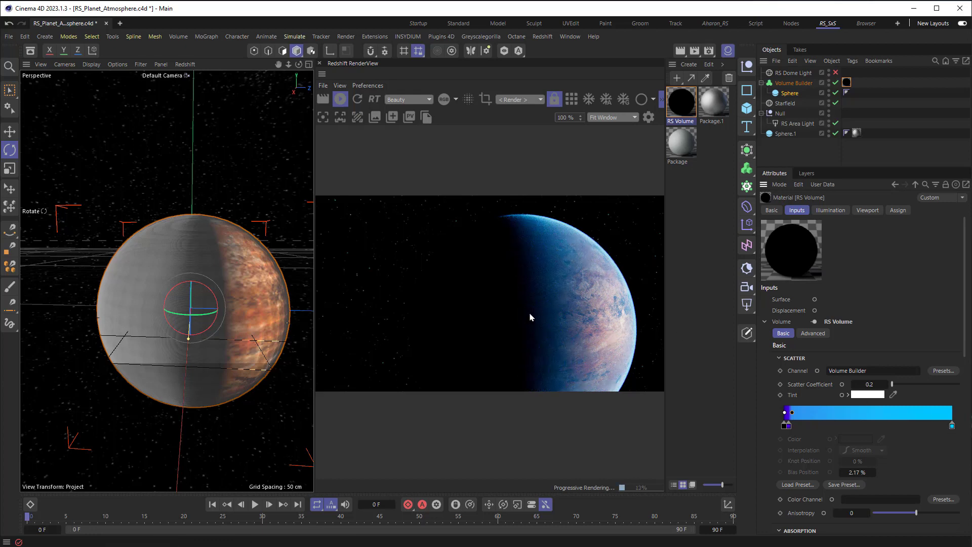
drag(952, 426, 891, 426)
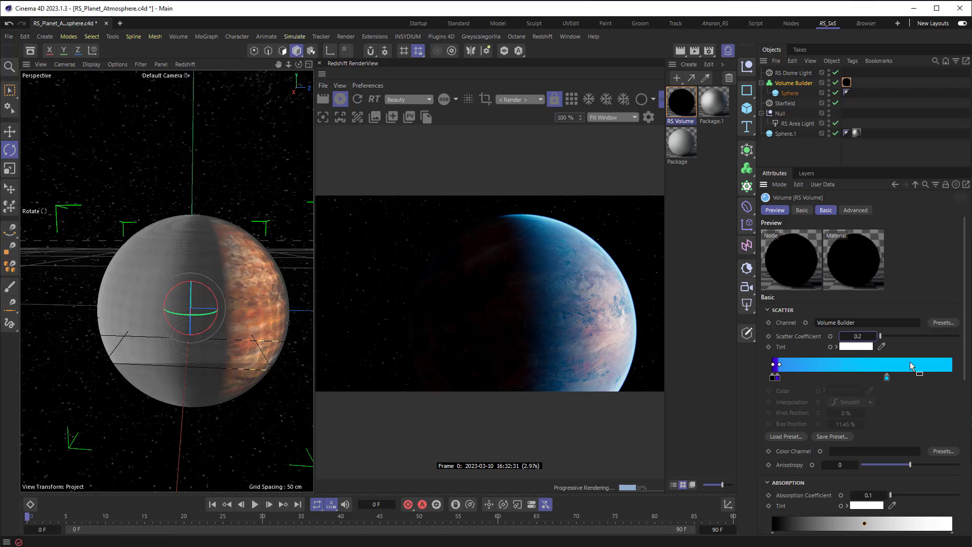
Step: Lower Scatter Coefficient to 0.1 and set the Volume Builder's Voxel Size to 0.25 cm
text(0.1)
key(Return)
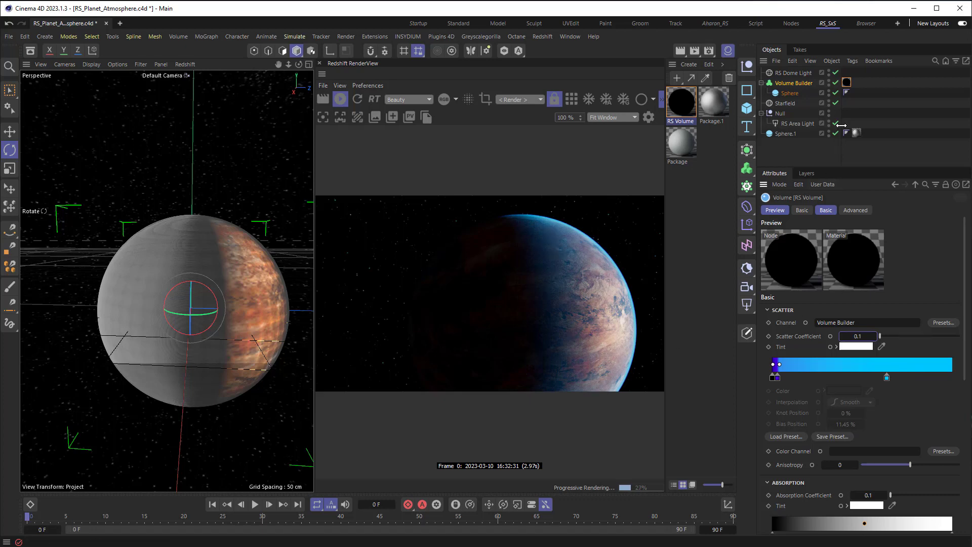
click(844, 83)
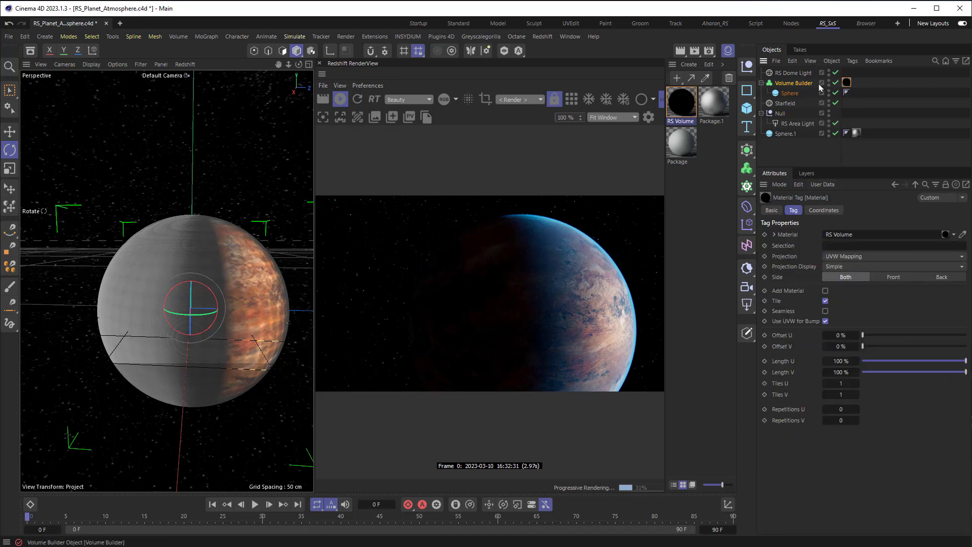
click(810, 83)
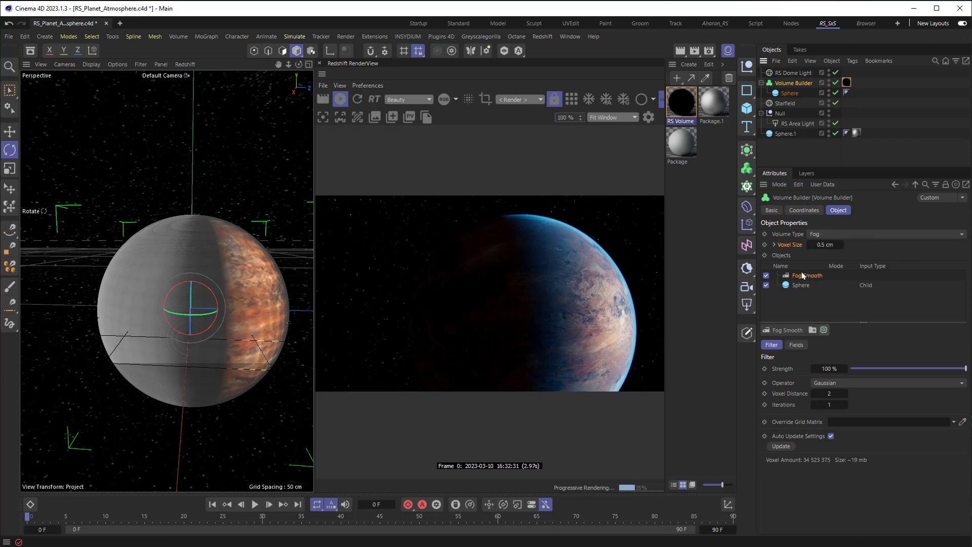
click(819, 244)
key(BackSpace)
key(Return)
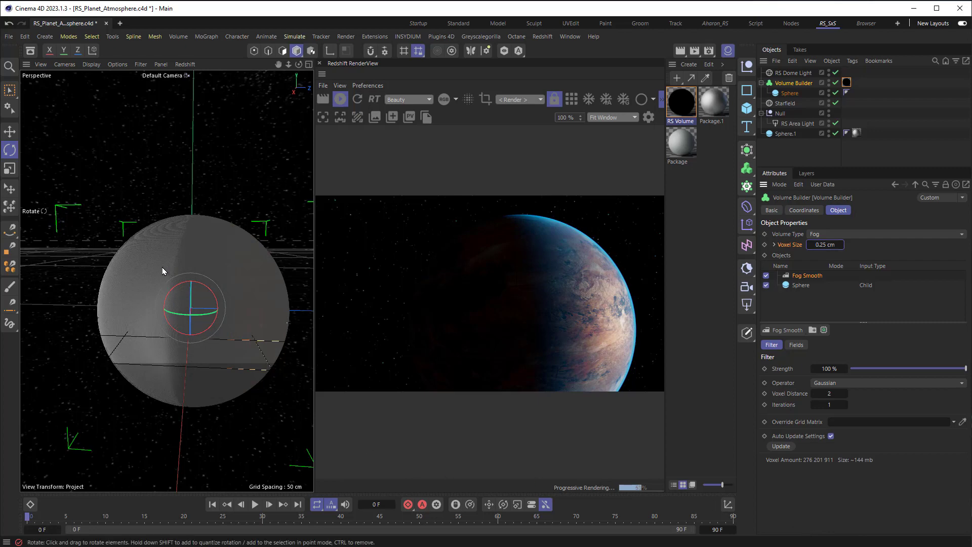
alt+drag(172, 299, 147, 302)
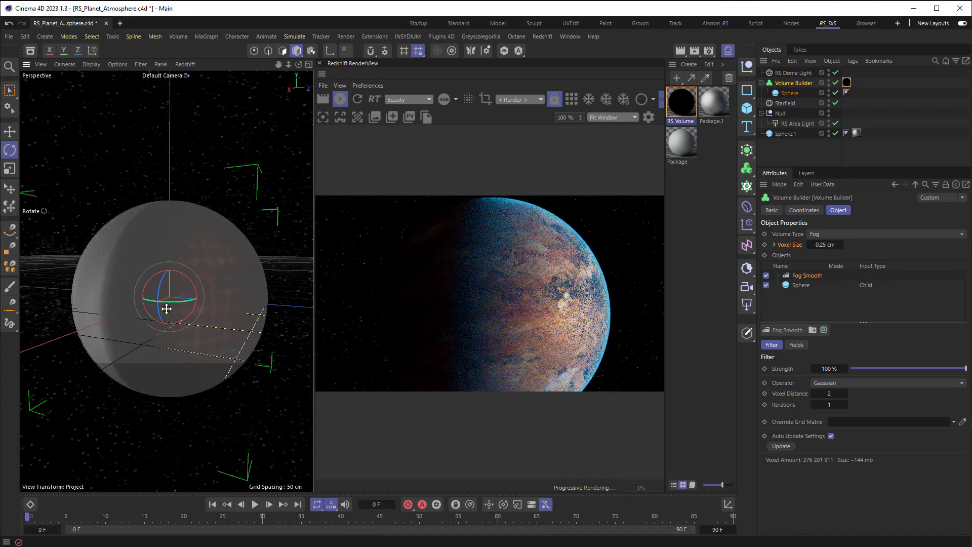